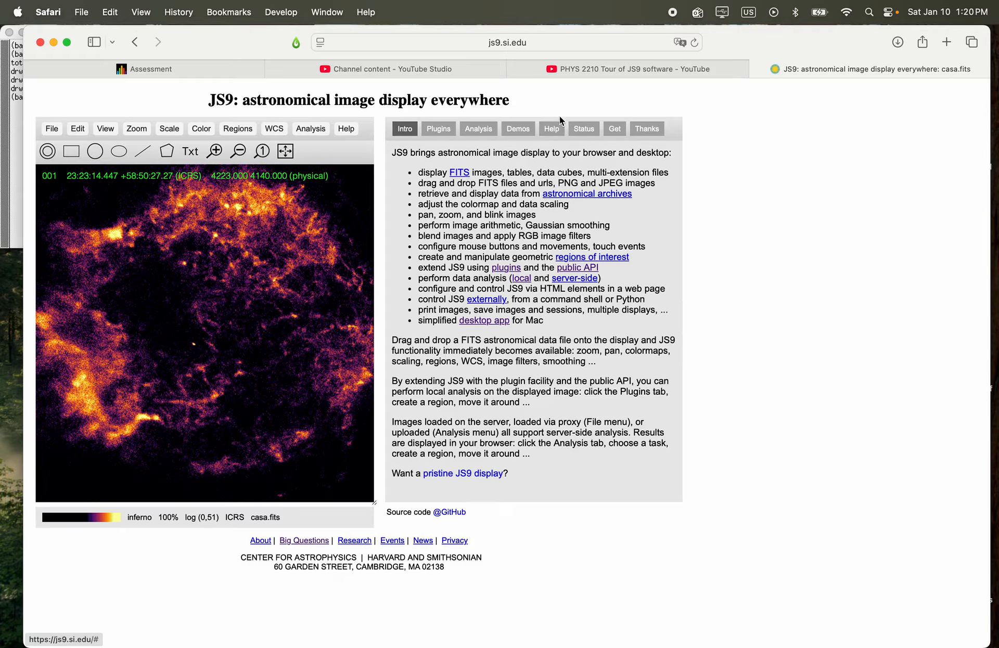
- Show the JS9 help pages and load the local image Mons Piton.jpg from the Images--Mons Piton folder
left_click(554, 131)
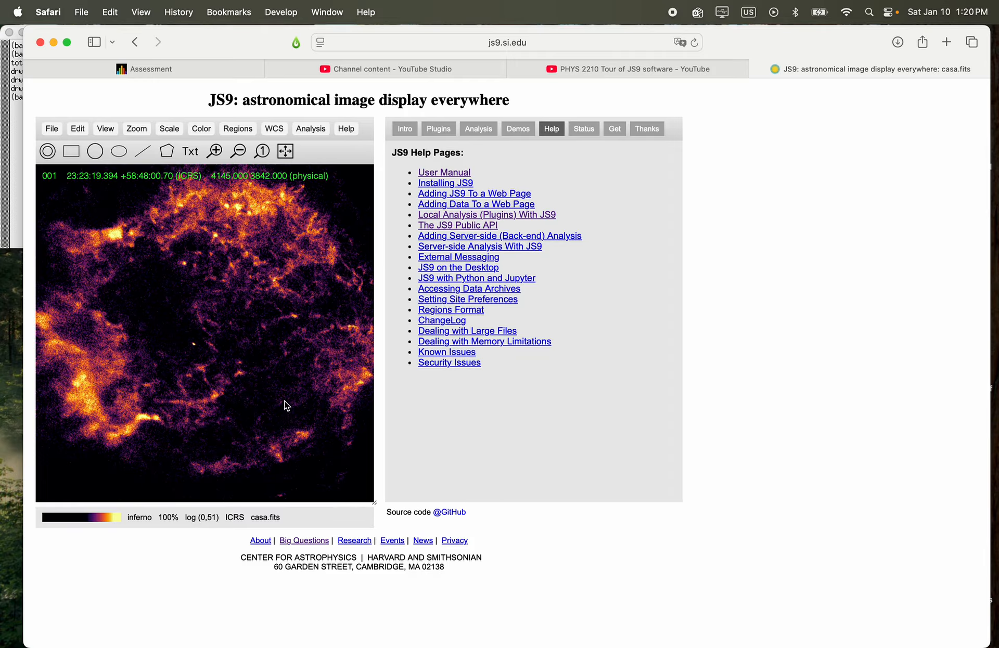
left_click(51, 129)
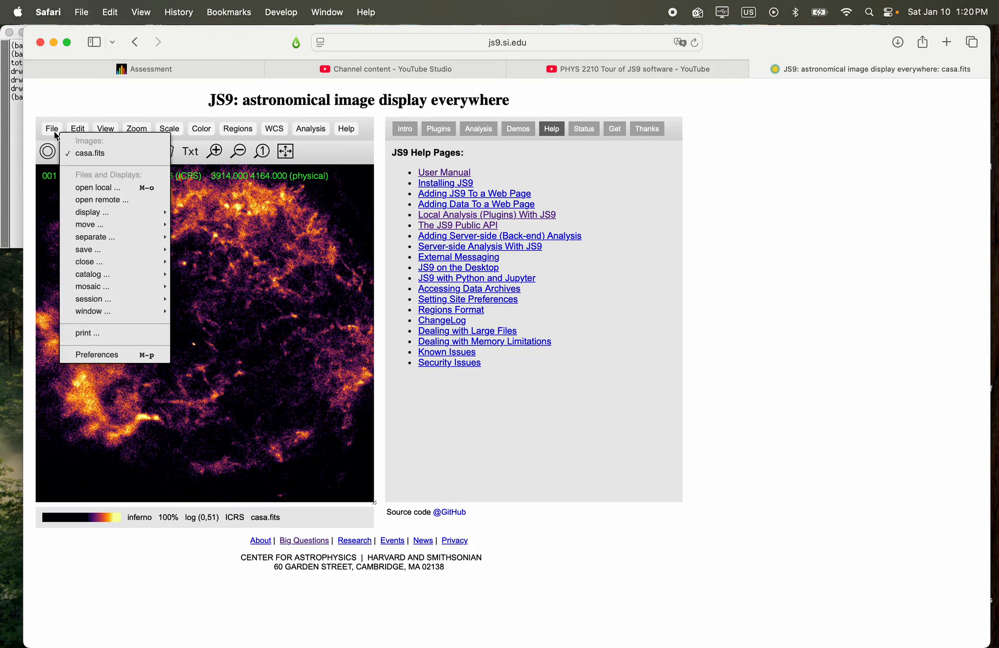
left_click(89, 188)
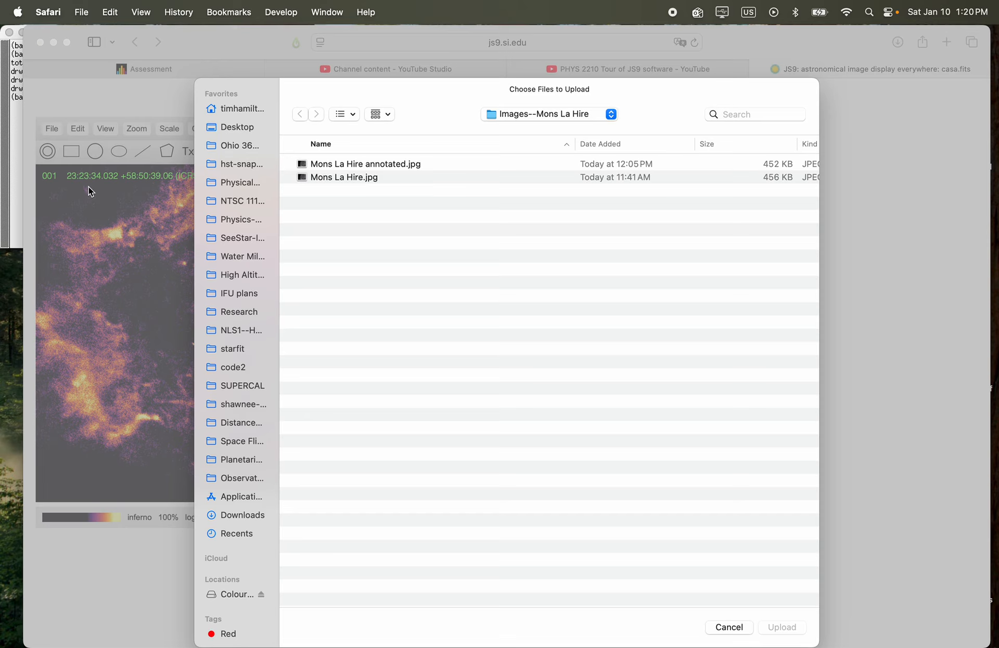
key("super+Up")
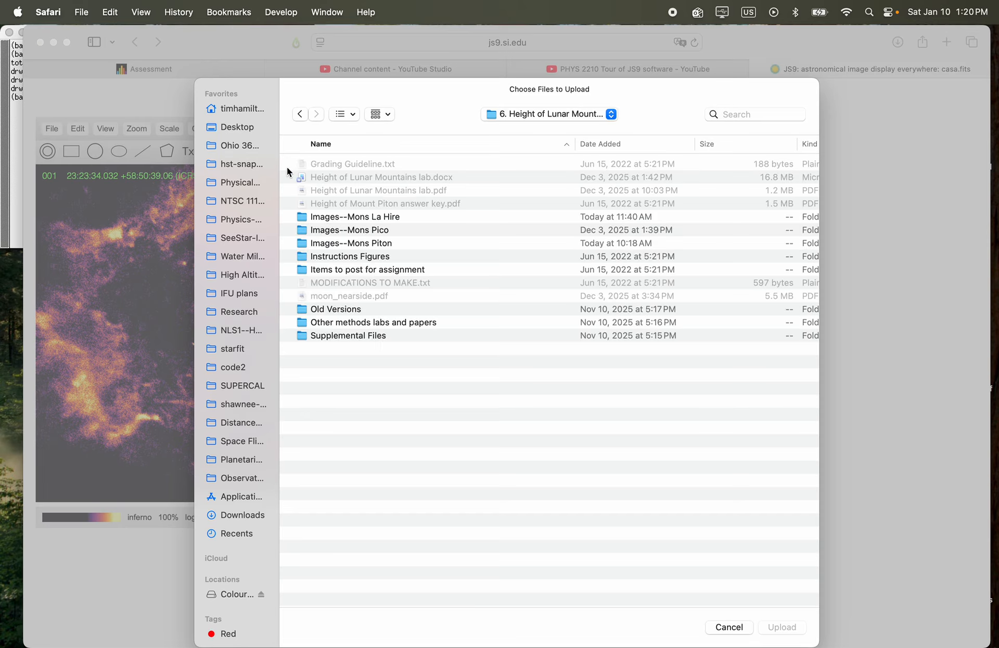
double_click(392, 242)
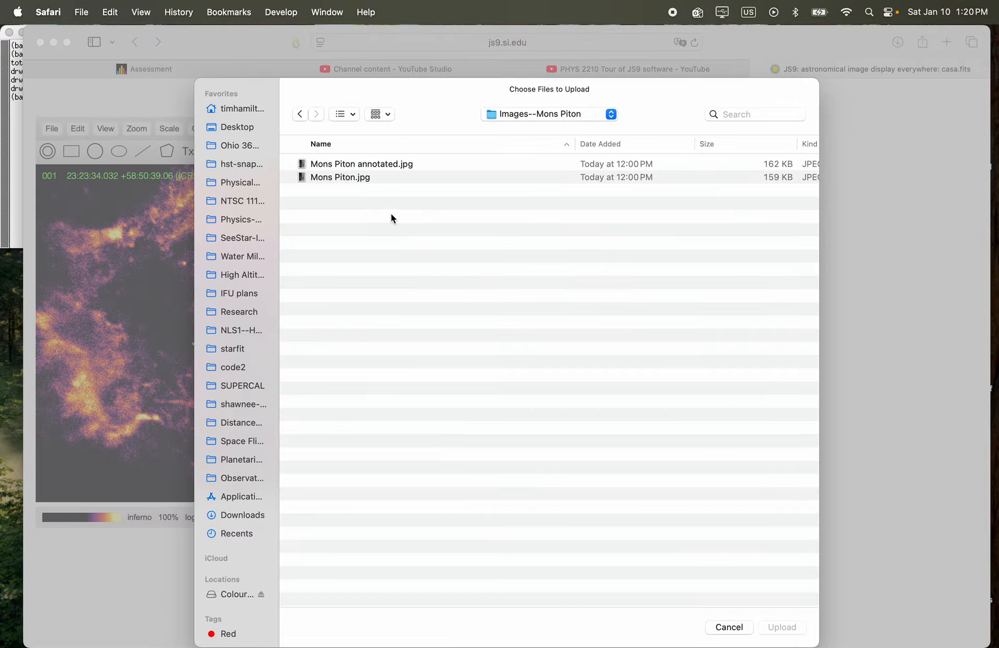
double_click(342, 177)
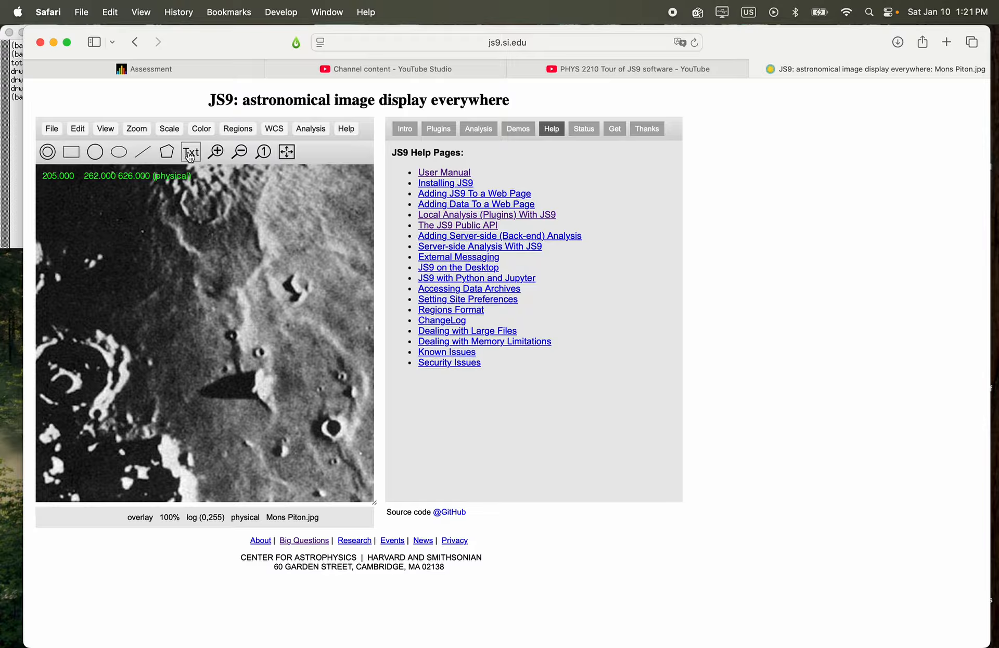
- Zoom the Mons Piton image in and out, reset its zoom, and fit the whole image to the display
left_click(215, 155)
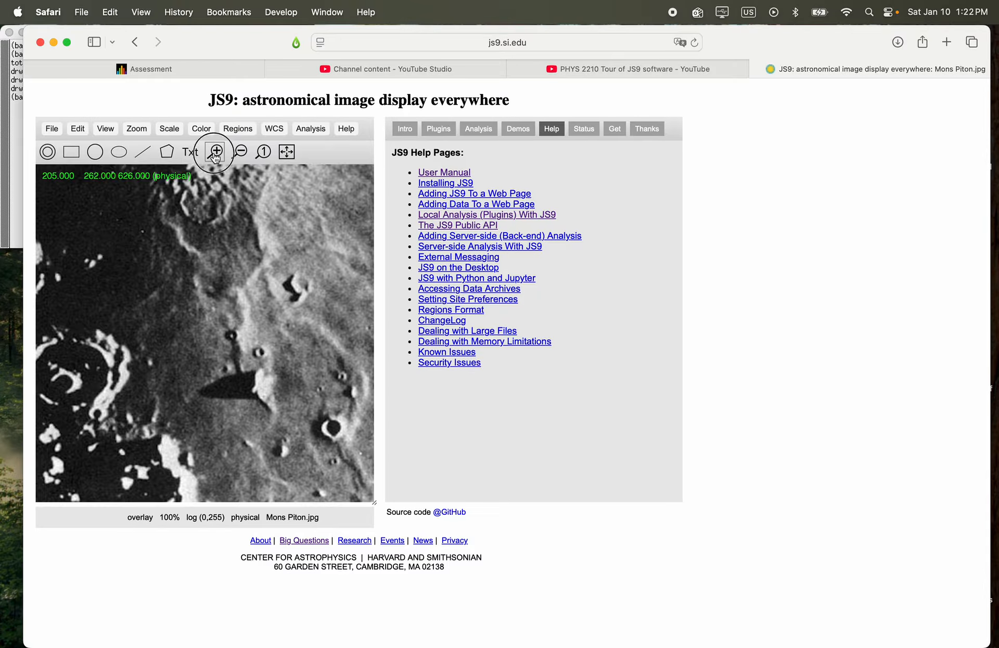
left_click(239, 156)
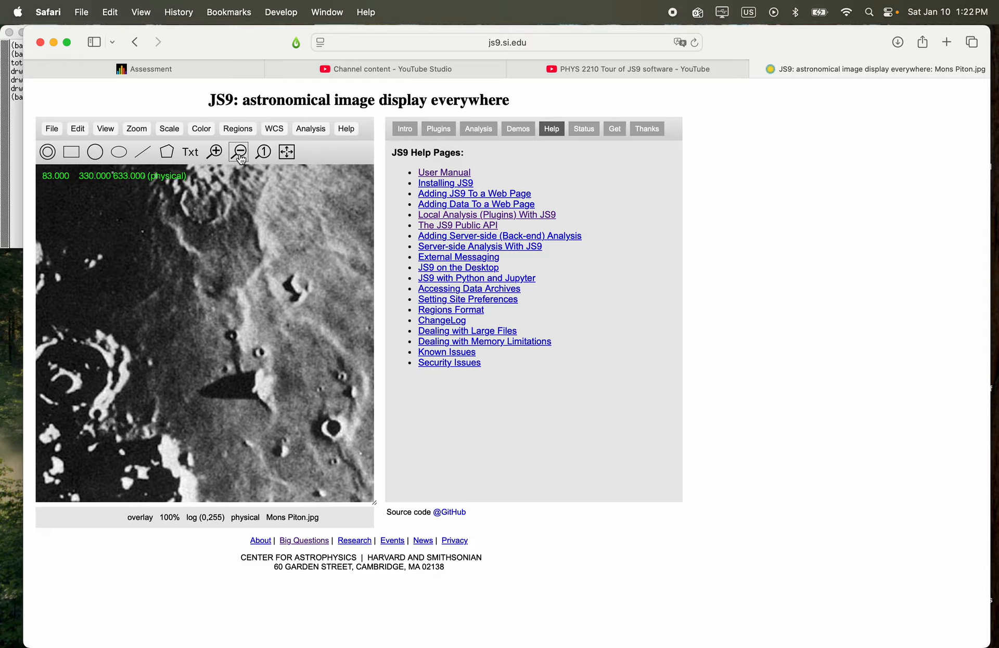
left_click(240, 159)
left_click(240, 158)
left_click(264, 155)
left_click(289, 154)
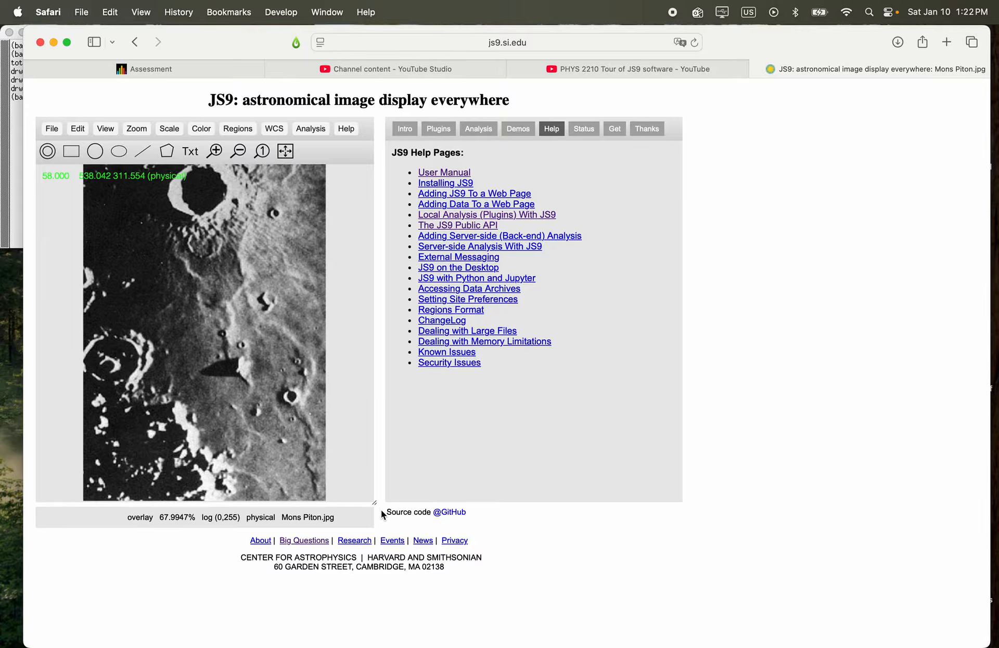
- Enlarge the image display area, refit the Mons Piton image to it, and zoom in to about 166%
left_click_drag(374, 503, 571, 576)
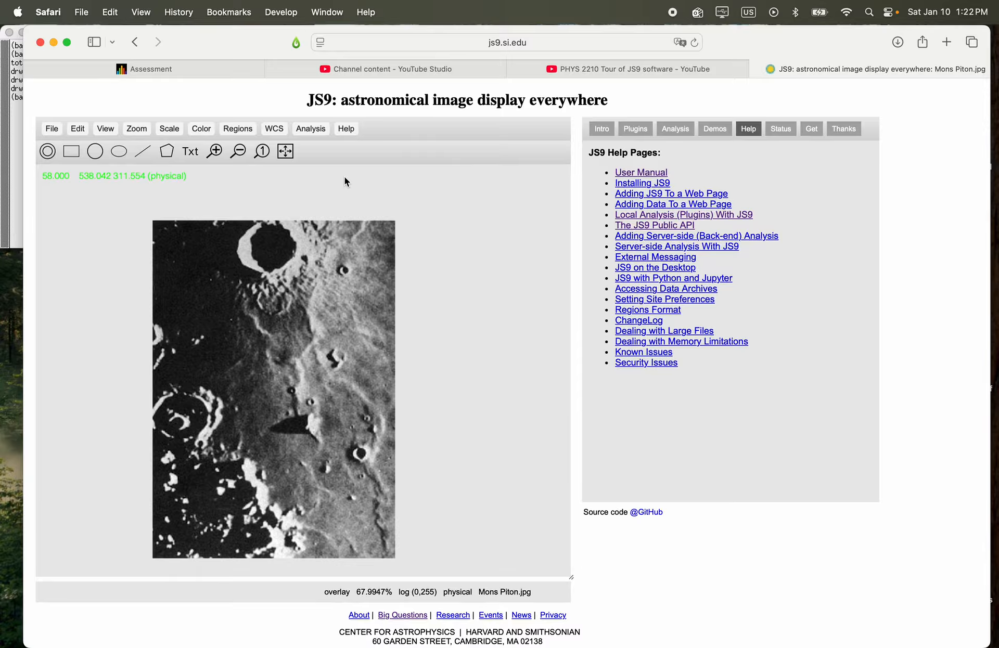
left_click(285, 152)
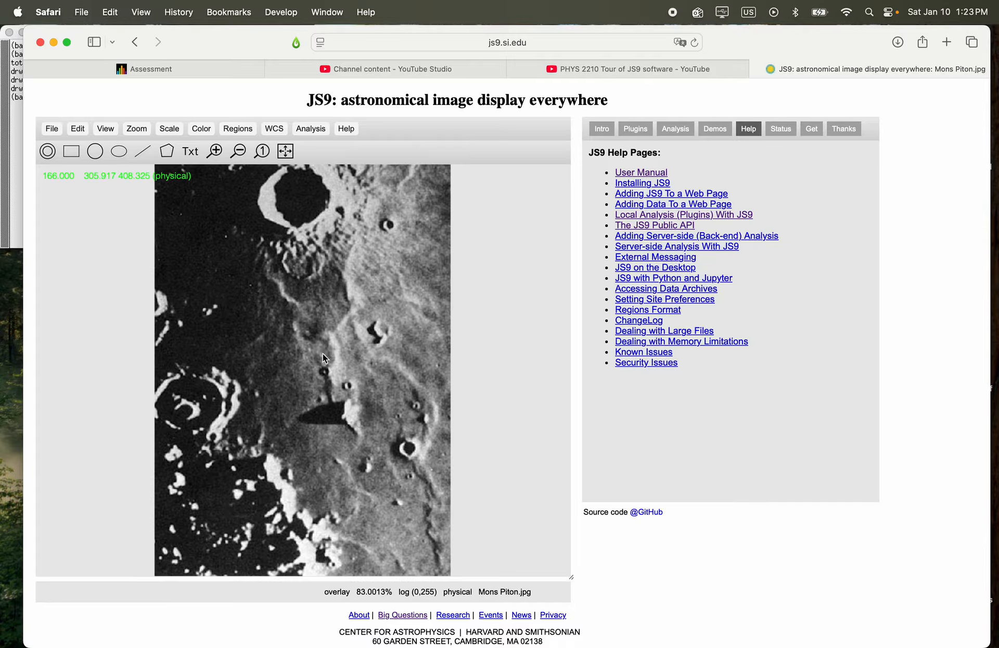
mouse_move(322, 429)
left_mouse_down()
mouse_move(313, 429)
mouse_move(360, 419)
mouse_move(296, 437)
left_mouse_up()
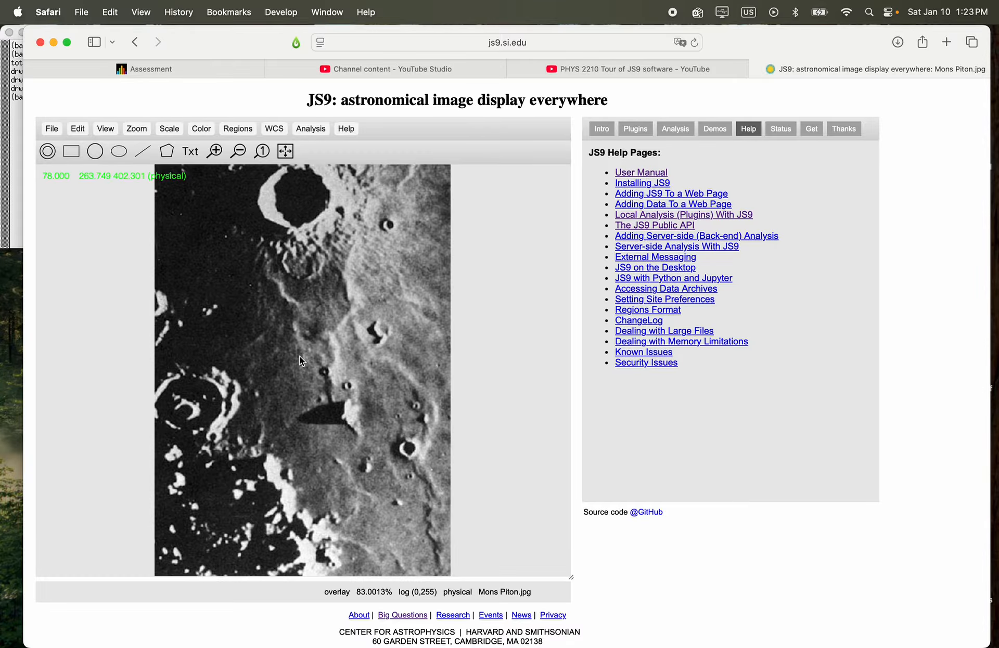
left_click(215, 154)
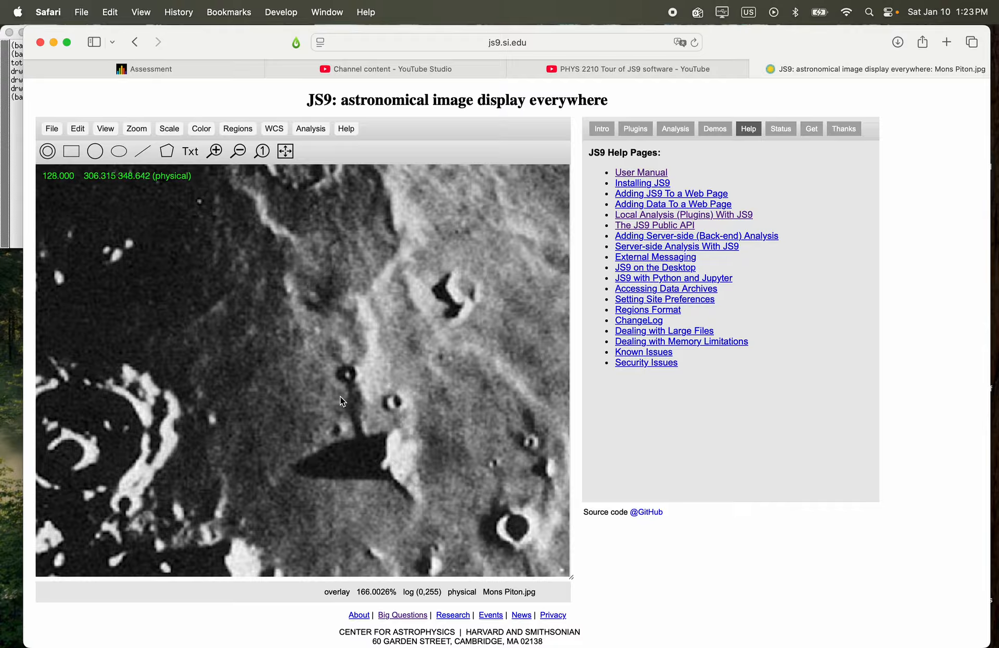
- Switch to System Settings and check the trackpad's secondary click options, keeping Click with Two Fingers, and close the settings
left_click(18, 10)
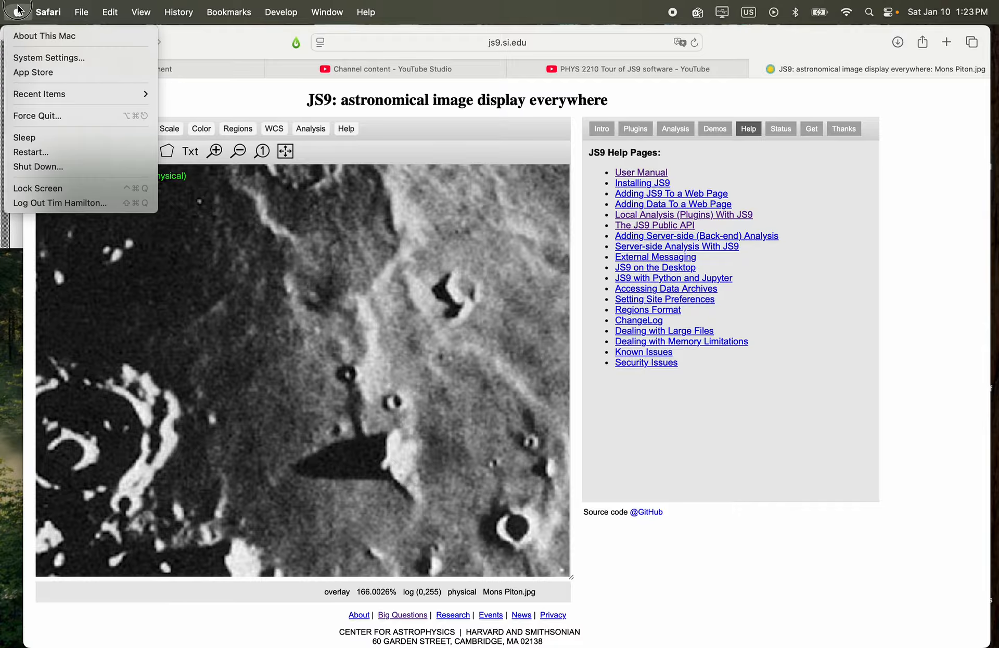
left_click(35, 58)
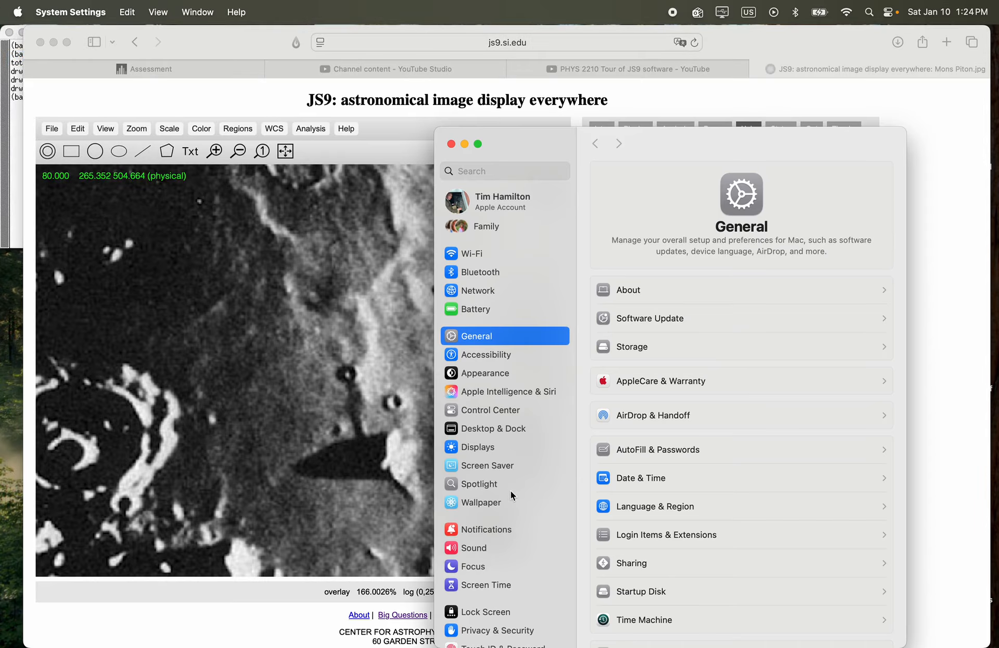
scroll(514, 491, "down", 5)
scroll(515, 492, "down", 2)
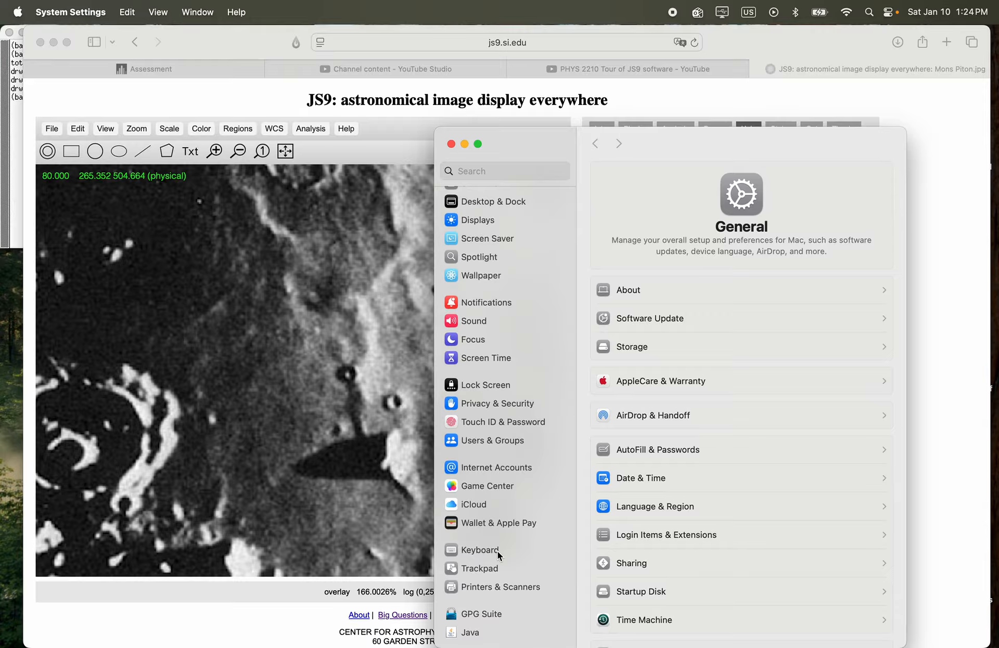
left_click(495, 569)
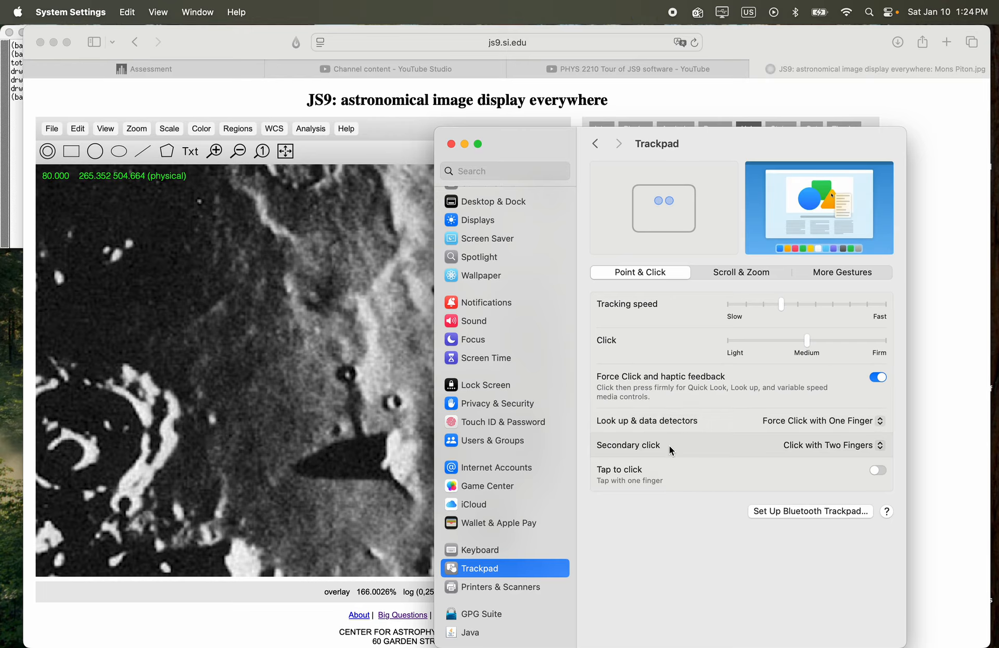
left_click(841, 447)
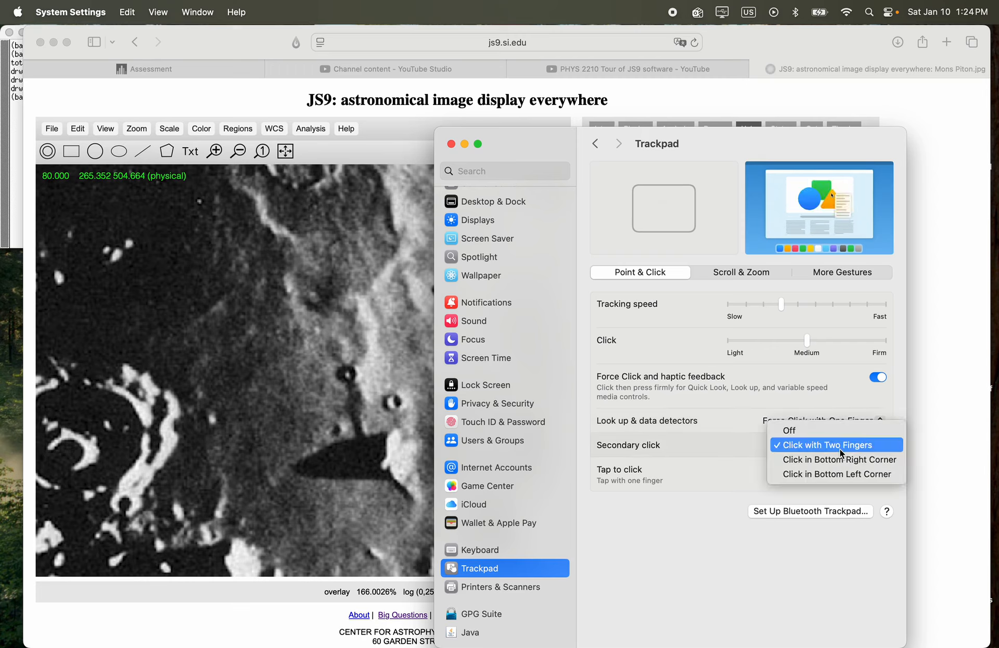
left_click(839, 449)
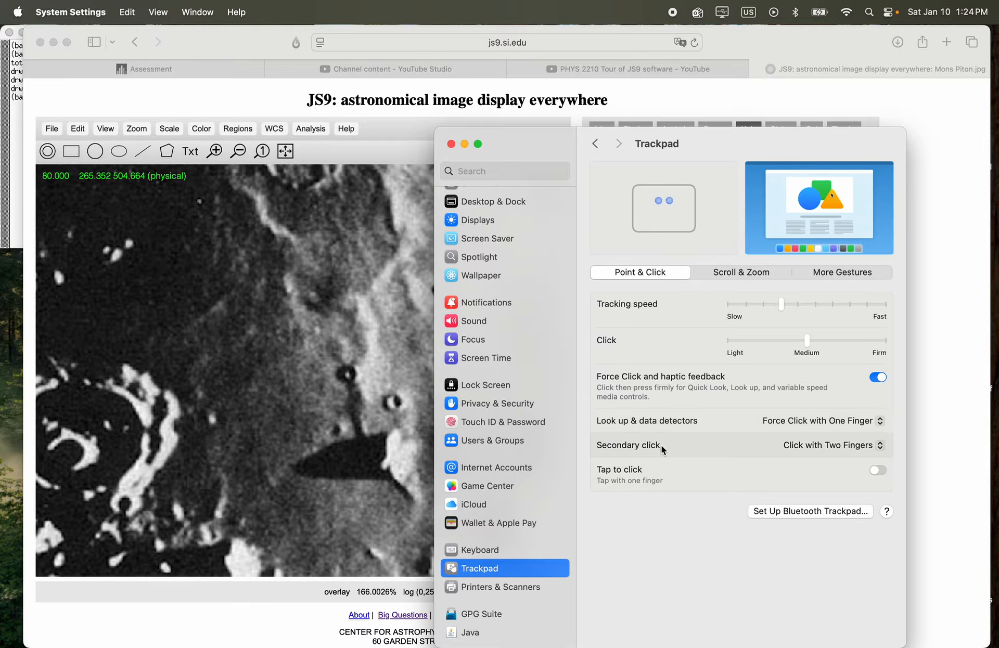
left_click(451, 142)
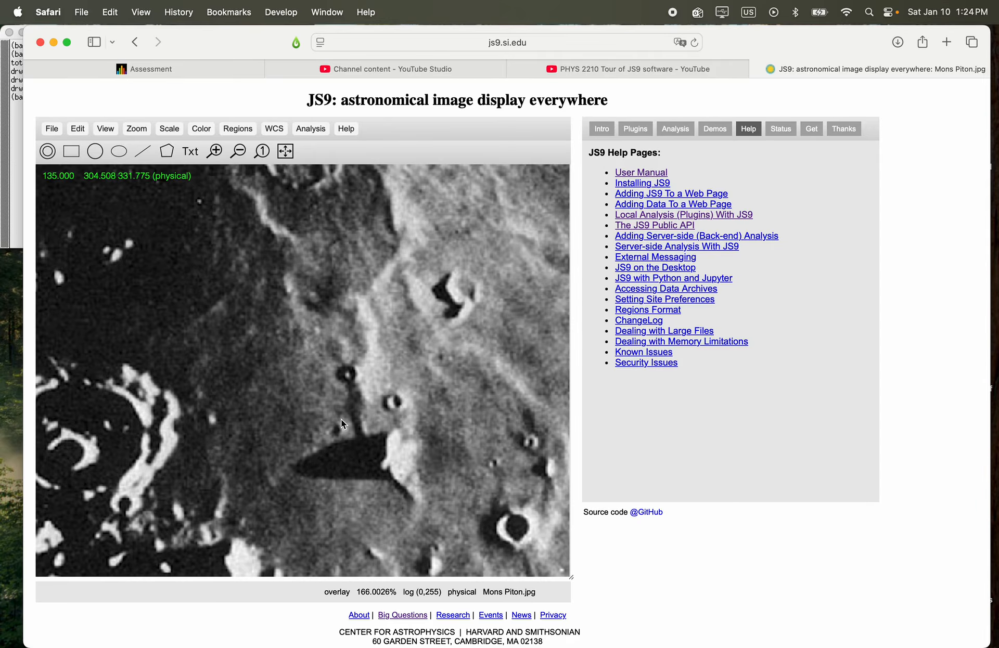
- Pan the zoomed Mons Piton image around the display and refit the image to the display area
scroll(341, 419, "down", 1)
mouse_move(341, 419)
left_mouse_down()
mouse_move(363, 517)
mouse_move(290, 285)
mouse_move(370, 352)
mouse_move(403, 409)
left_mouse_up()
mouse_move(372, 291)
left_mouse_down()
mouse_move(350, 435)
mouse_move(310, 318)
left_mouse_up()
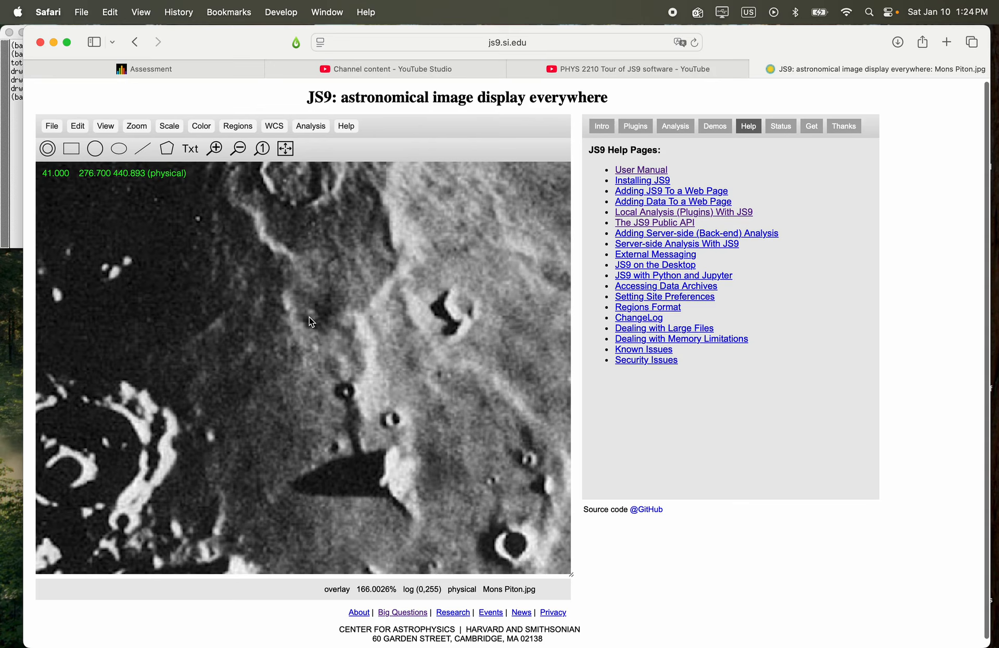
left_click(286, 149)
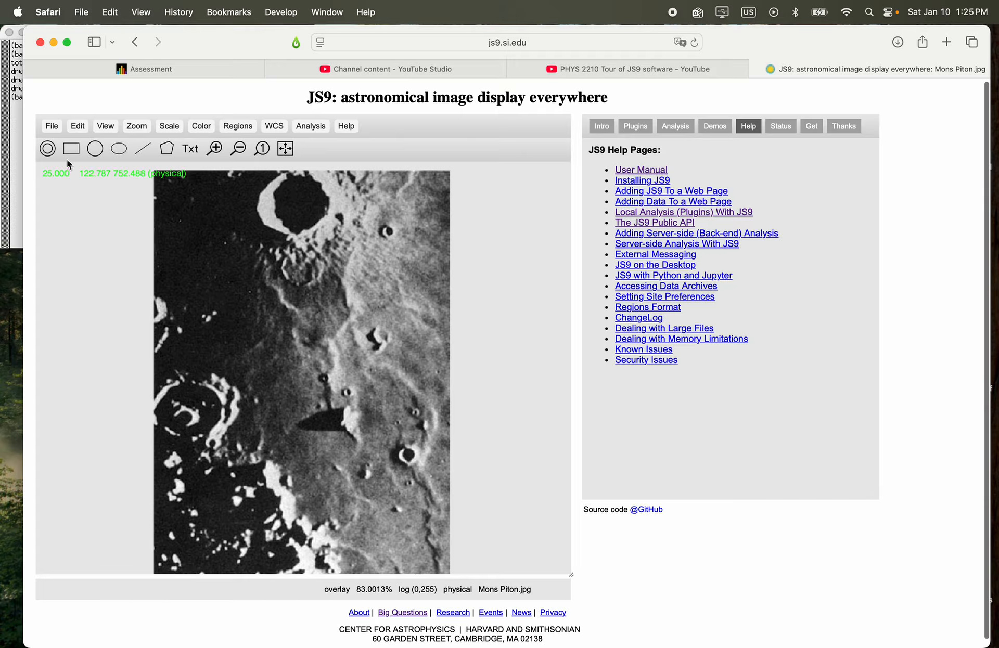
- Display the already loaded casa.fits image and switch back to Mons Piton.jpg
left_click(52, 126)
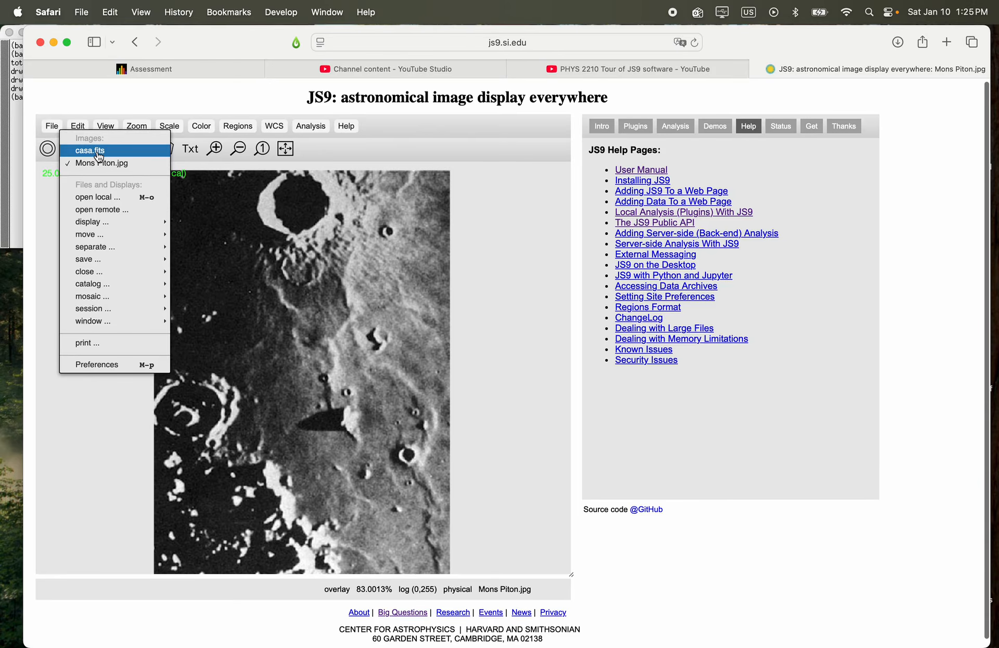
left_click(98, 156)
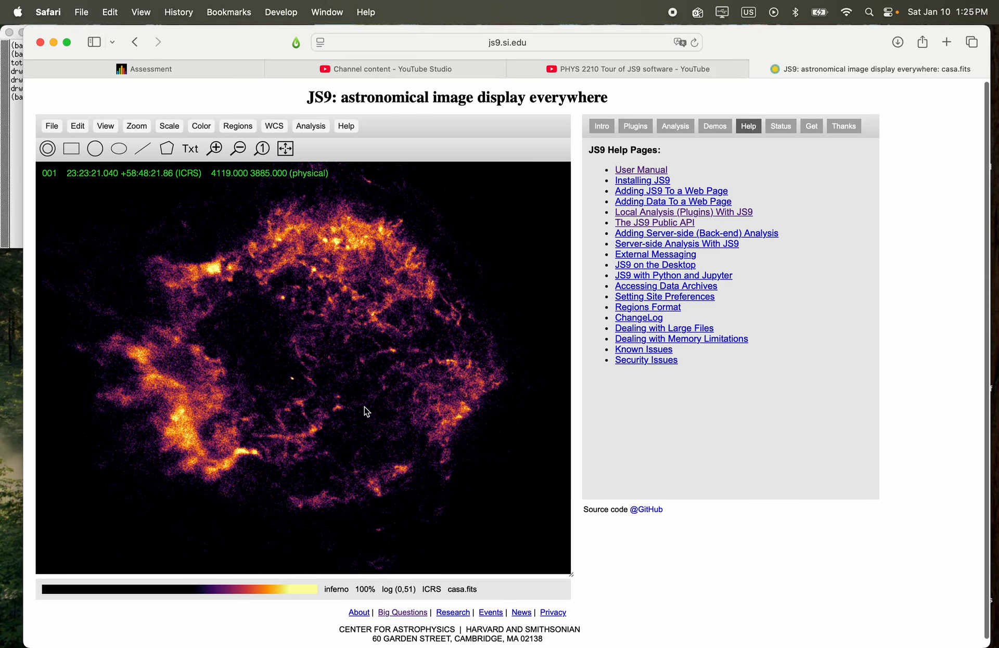
left_click(51, 127)
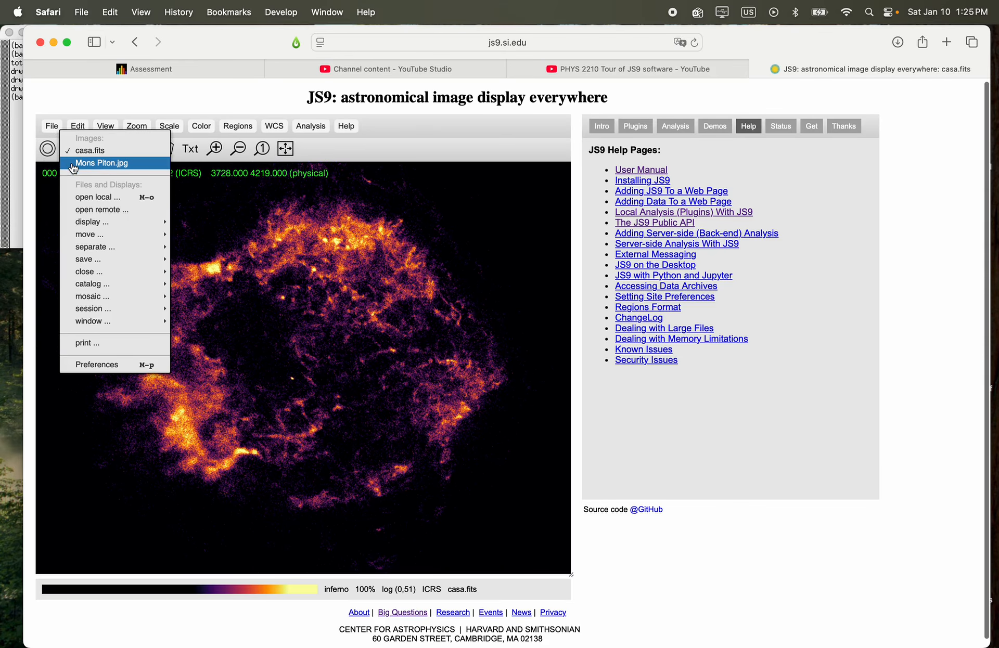
left_click(133, 169)
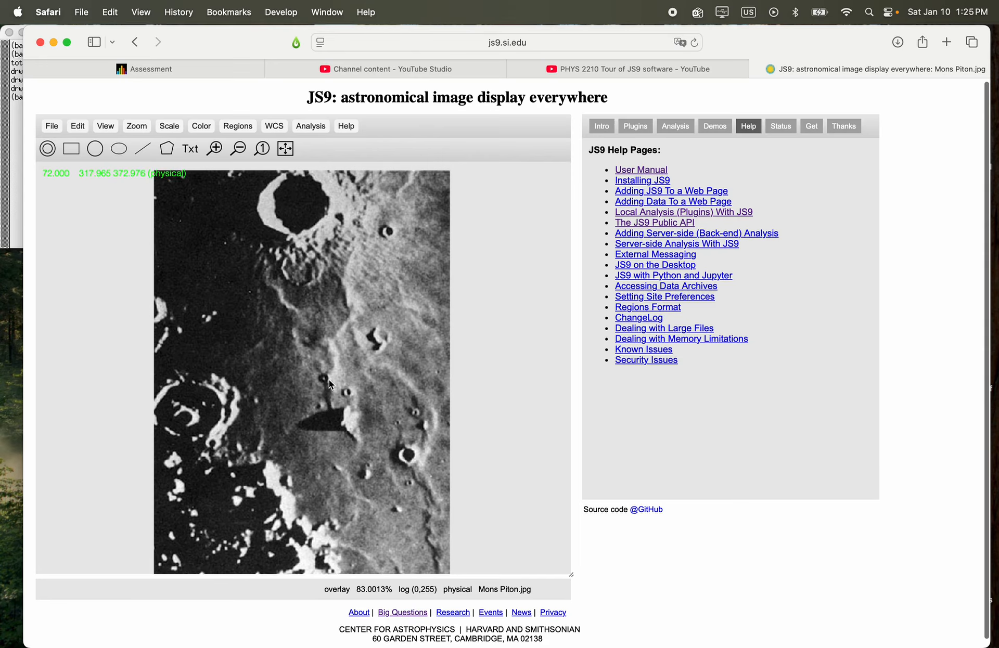
- Load the local image Mons Pico.jpg from the Images--Mons Pico folder and fit it to the display
left_click(52, 127)
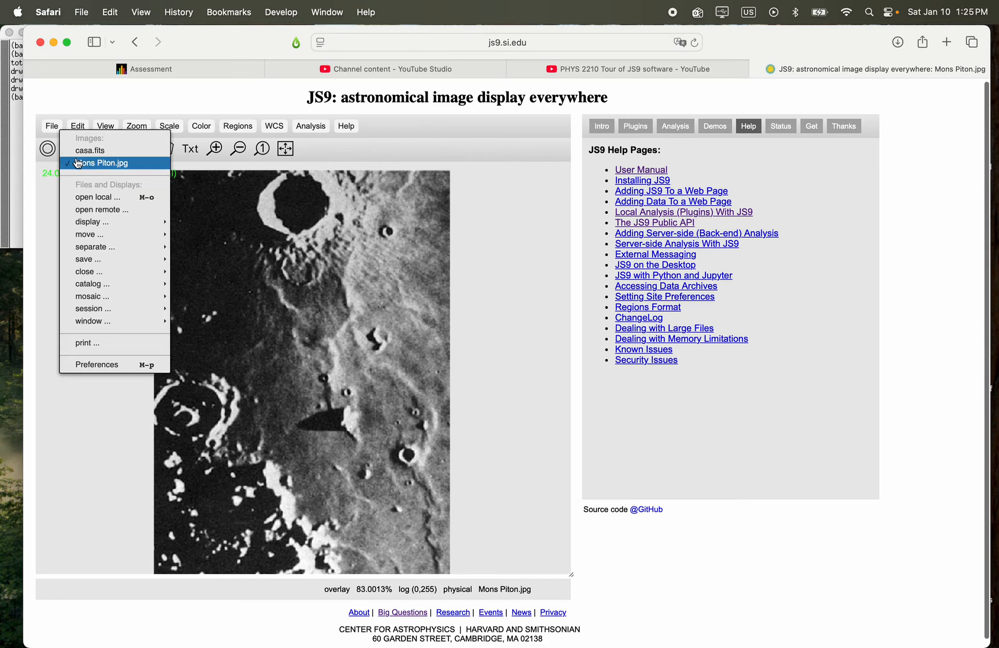
left_click(91, 199)
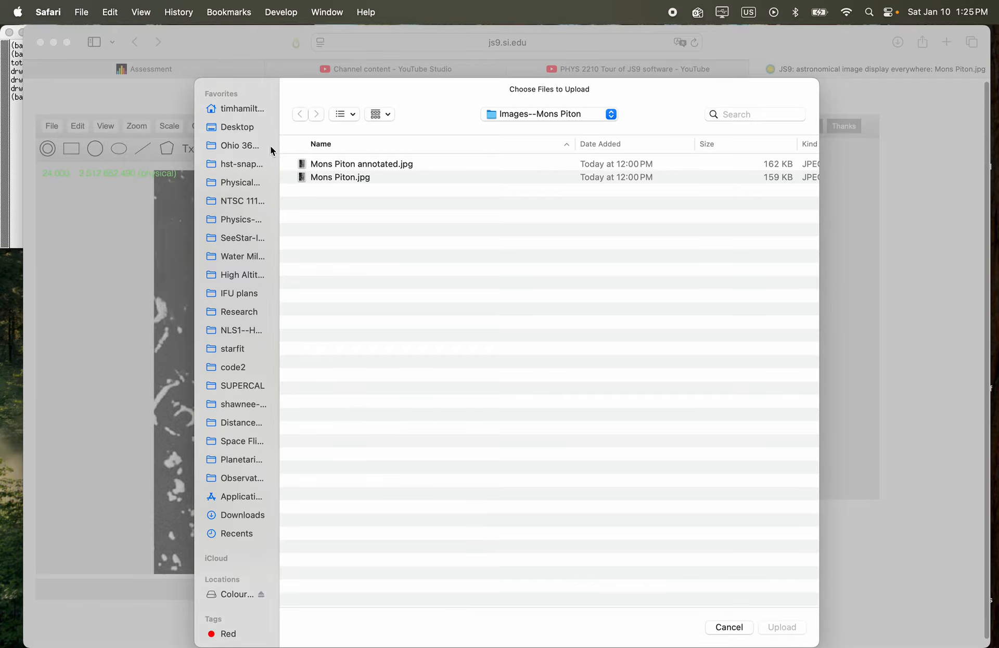
key("super+Up")
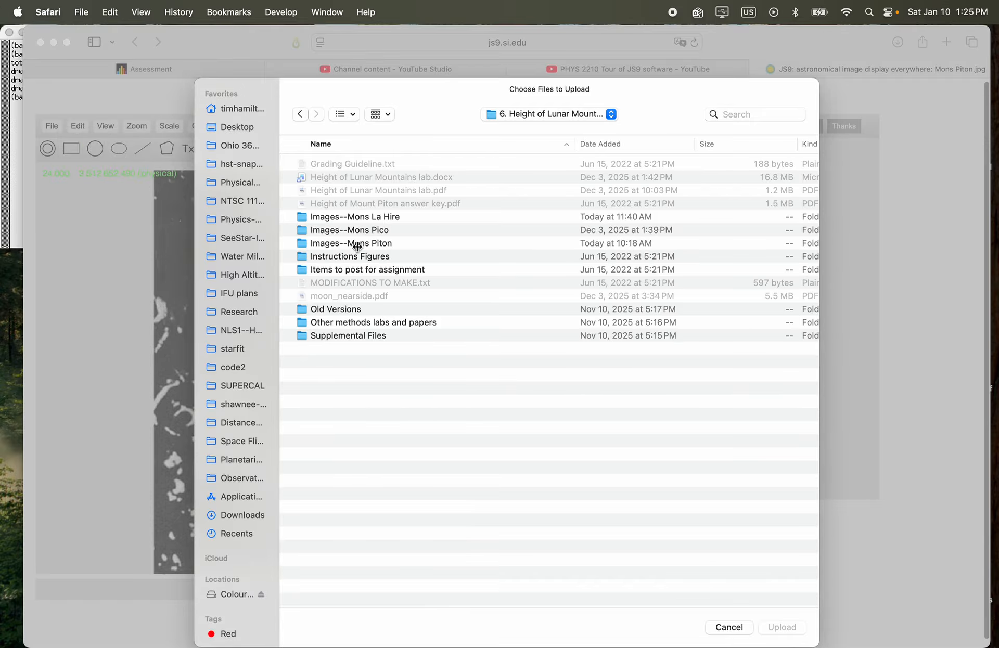
left_click(356, 230)
double_click(355, 230)
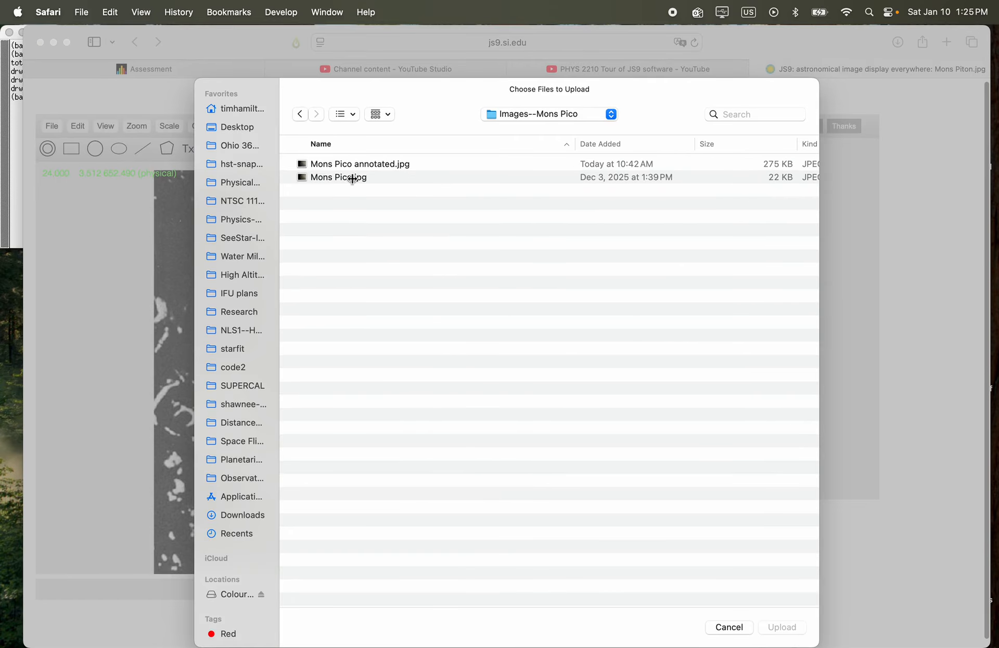
double_click(352, 178)
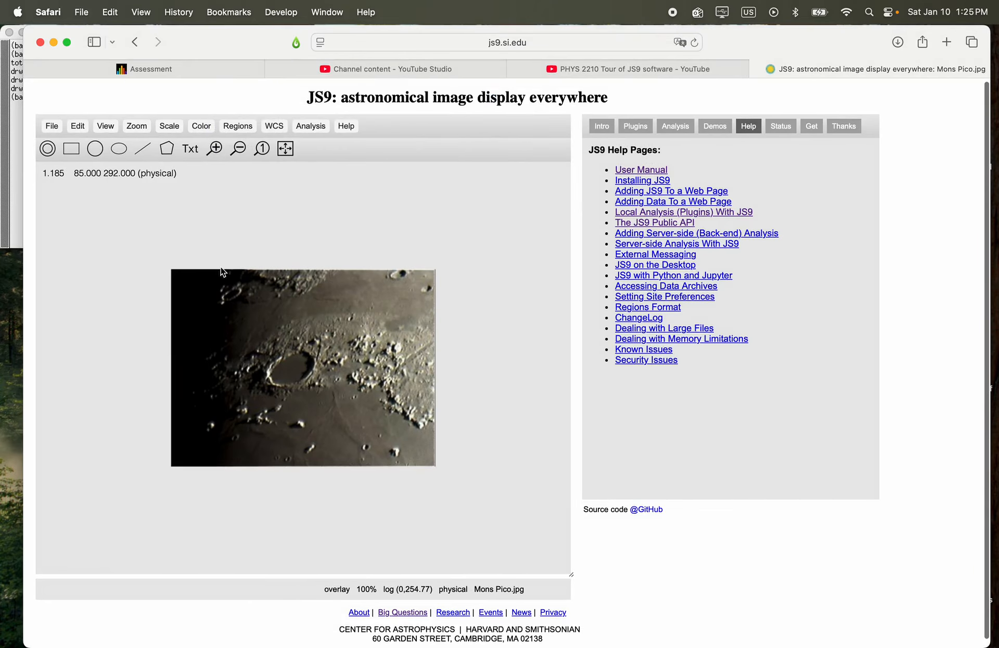
left_click(263, 151)
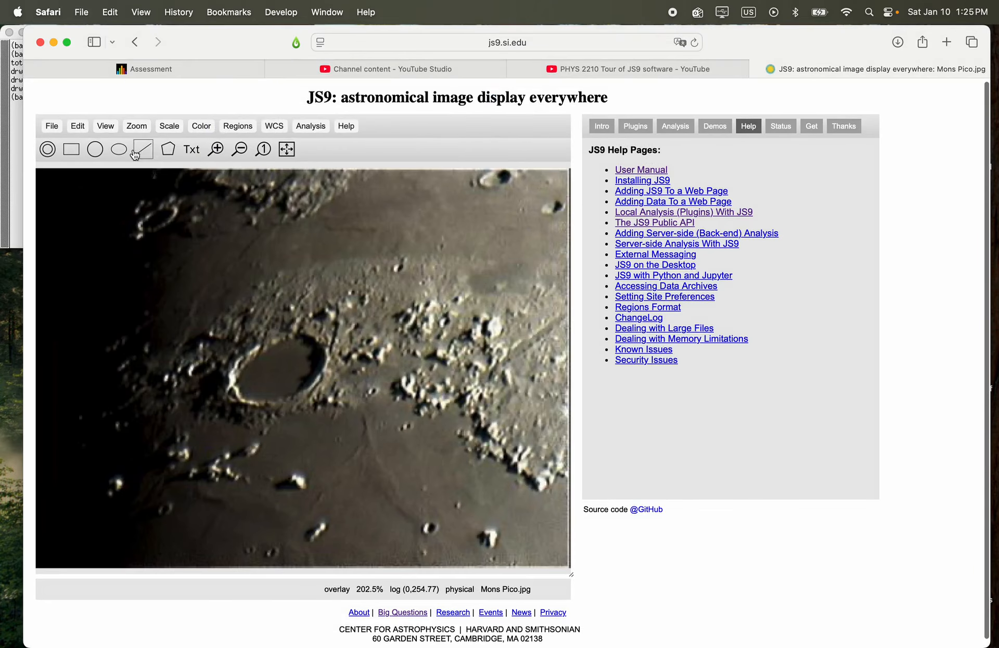
- Switch the display from Mons Pico.jpg back to the loaded Mons Piton.jpg image
left_click(59, 126)
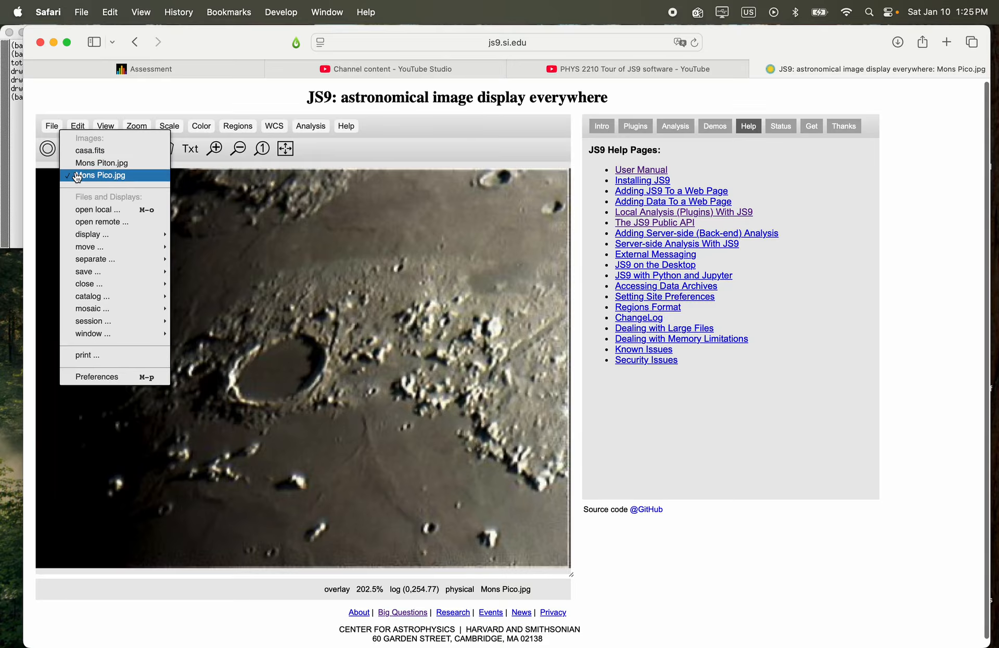
left_click(94, 163)
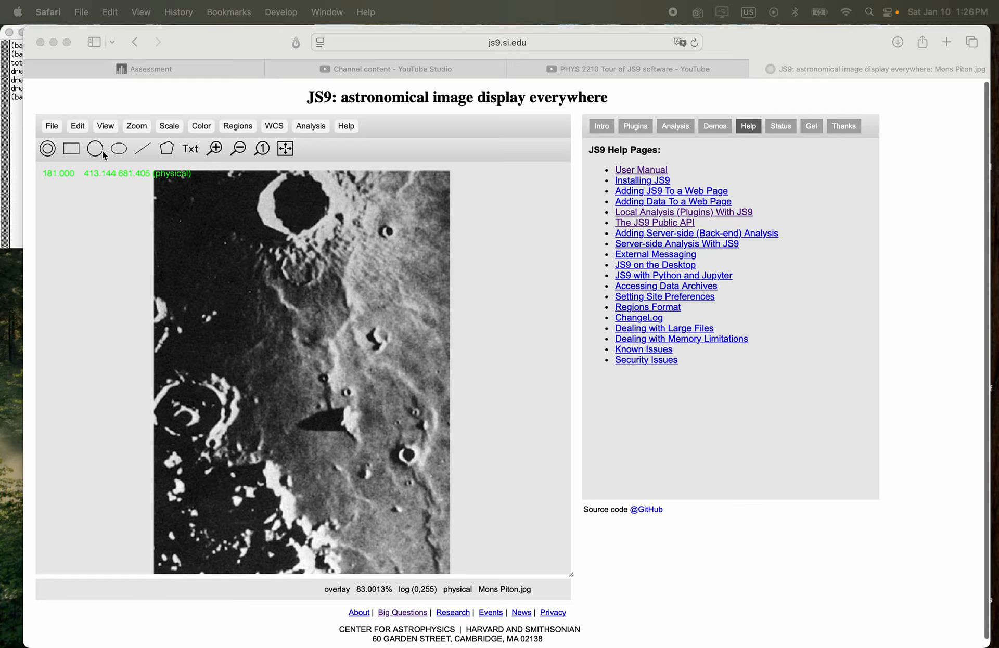
left_click(78, 109)
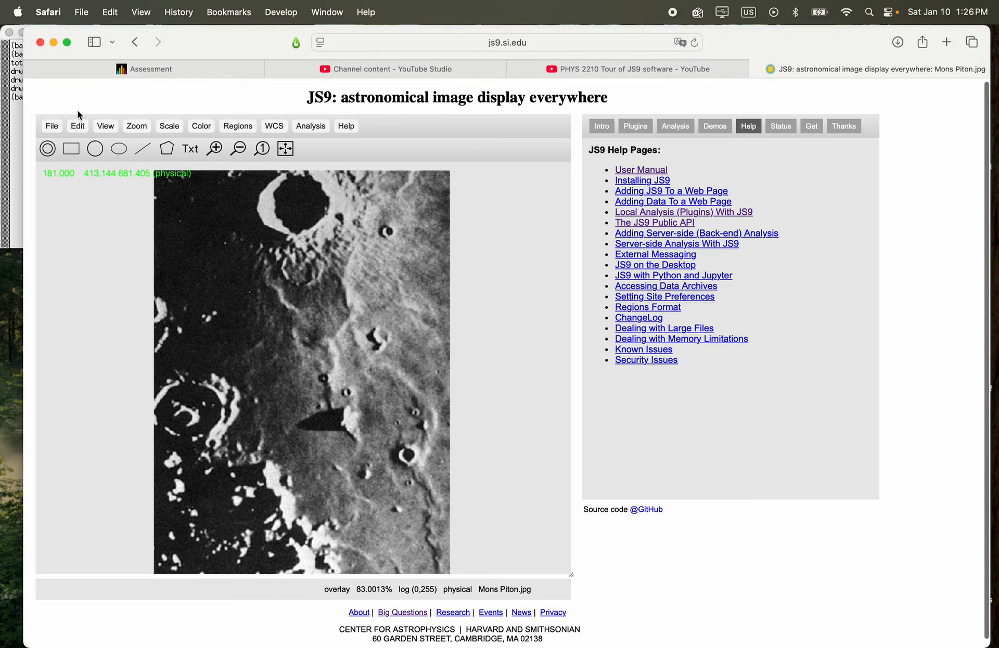
- Add a circle region to the Mons Piton image, move it onto the dark plain below the large crater and enlarge it
left_click(96, 152)
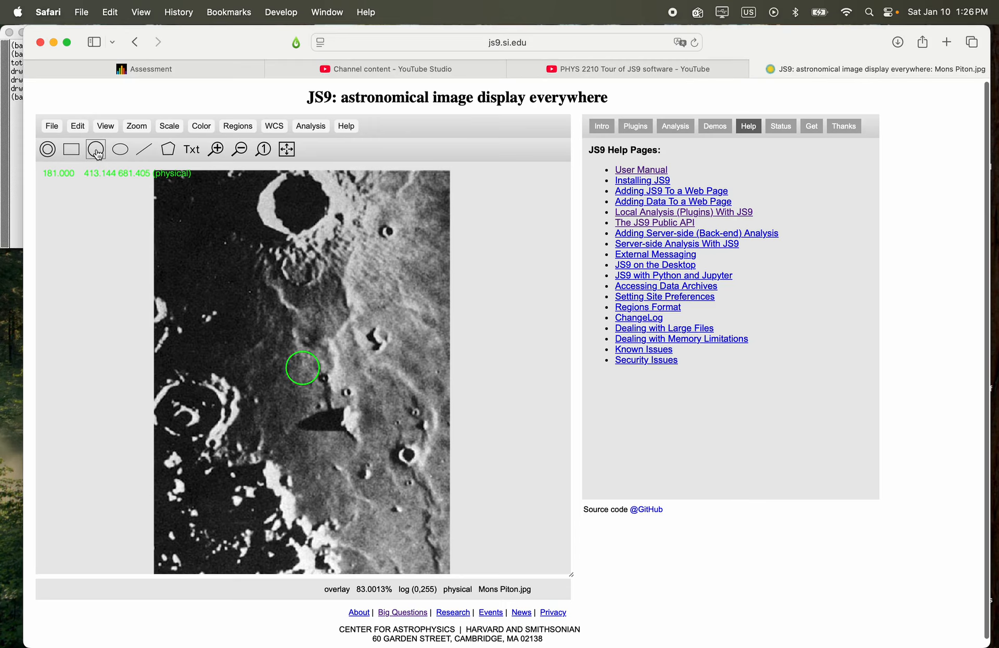
left_click(303, 369)
left_click_drag(302, 369, 244, 312)
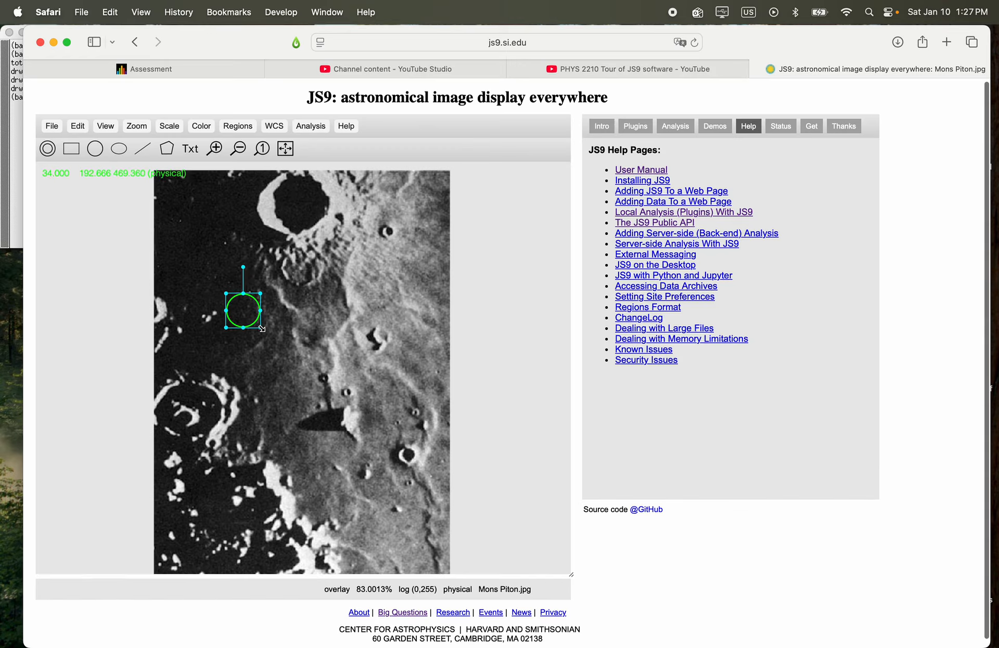
left_click_drag(262, 329, 260, 328)
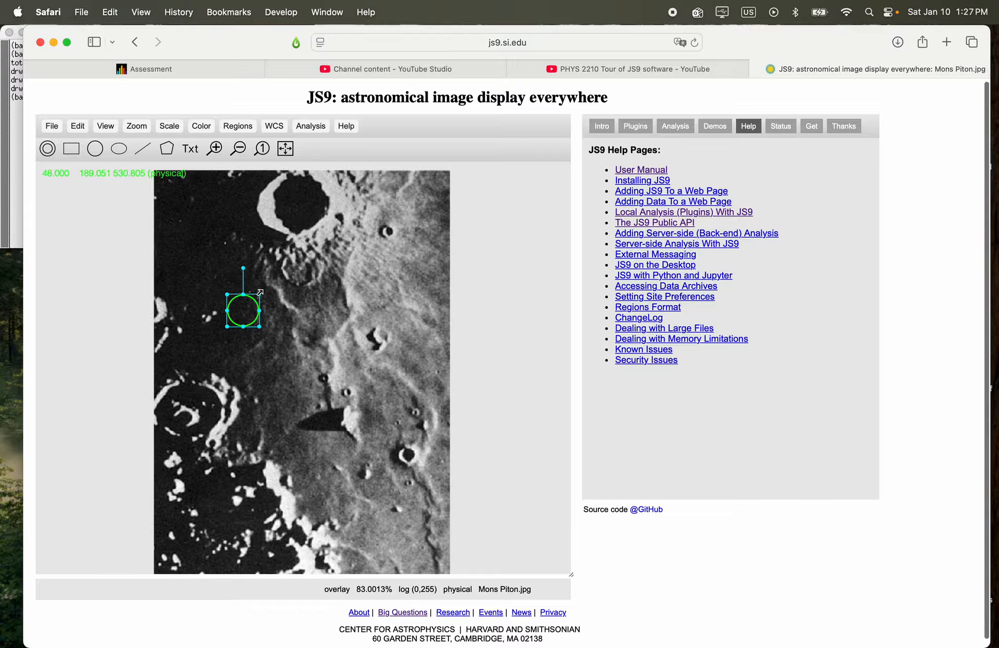
left_click_drag(259, 327, 287, 310)
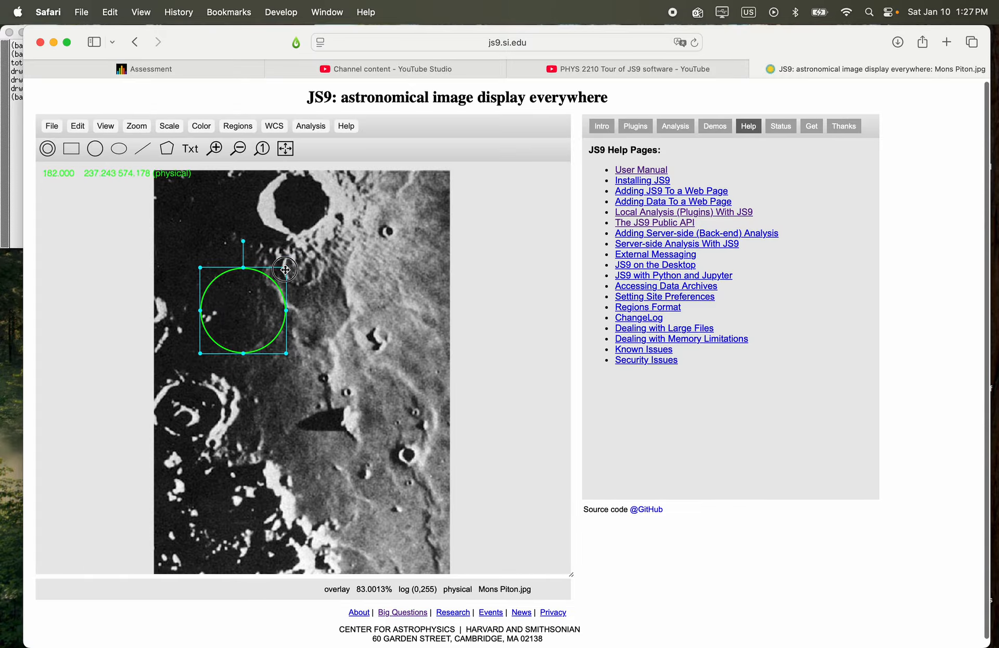
left_click_drag(288, 265, 278, 276)
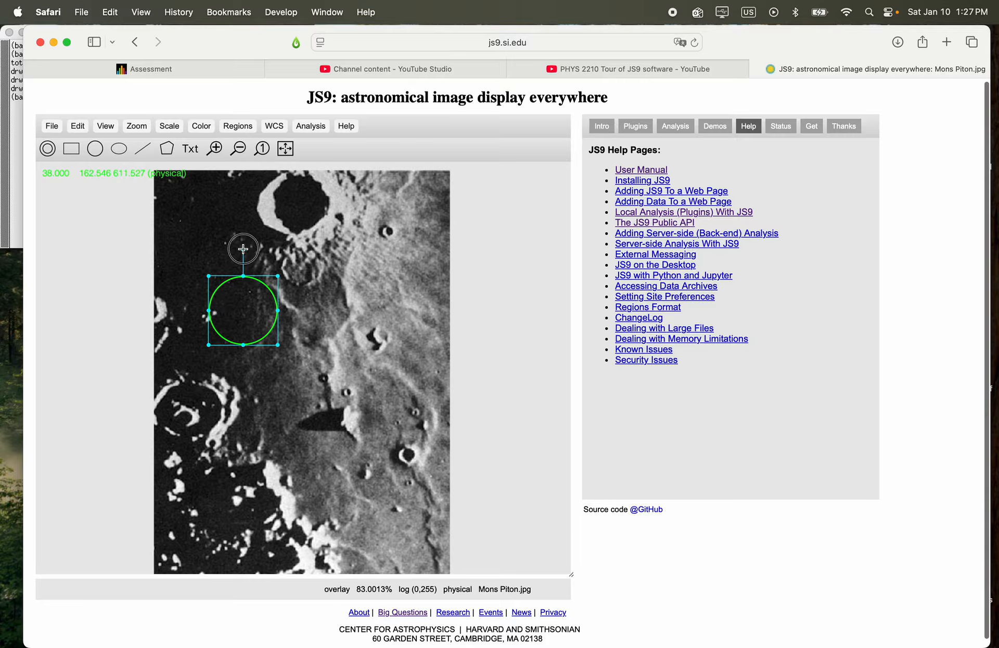
- Move the circle region onto the large crater at the image's upper edge and enlarge it to roughly cover the rim
mouse_move(243, 249)
left_mouse_down()
mouse_move(223, 255)
mouse_move(200, 283)
mouse_move(196, 270)
mouse_move(274, 271)
mouse_move(196, 281)
mouse_move(212, 259)
mouse_move(243, 249)
left_mouse_up()
left_click_drag(251, 313, 302, 208)
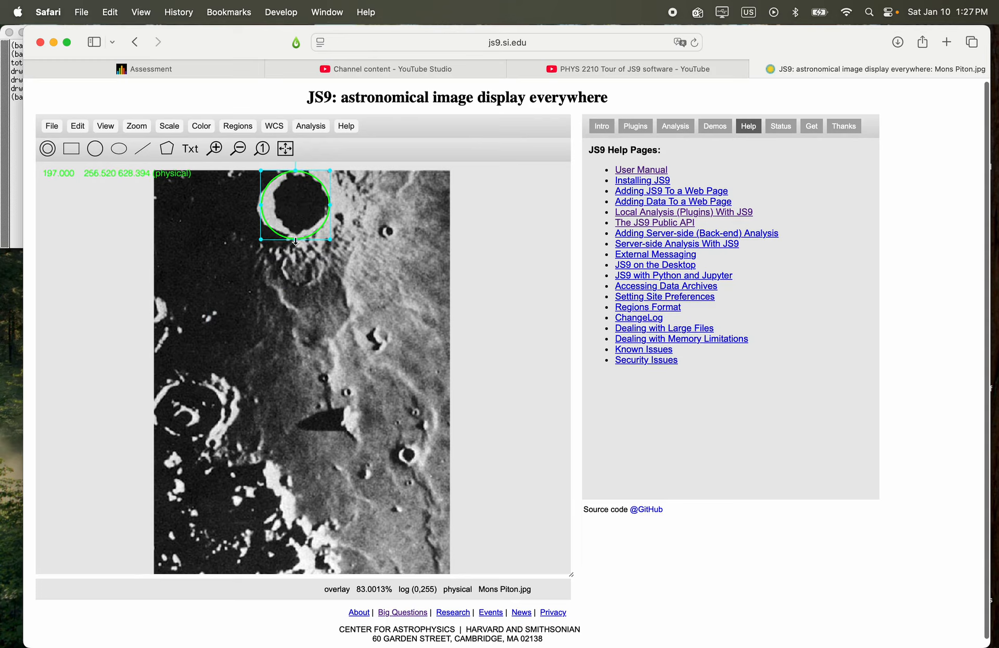
left_click_drag(295, 241, 295, 242)
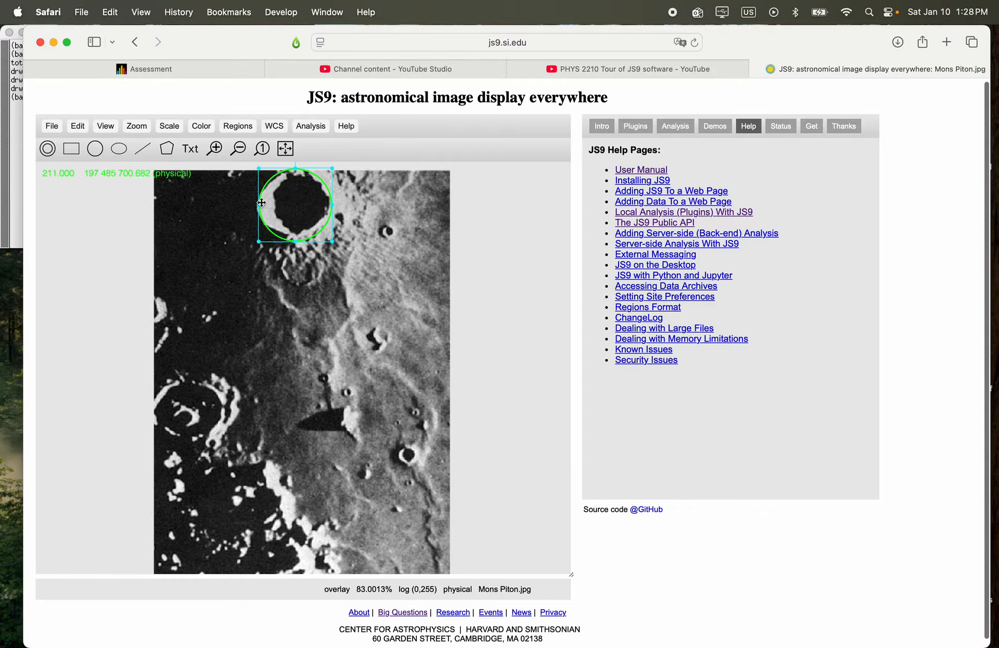
- Fine-tune the circle region's size and position so it matches the large crater's outer rim, working at 332% magnification
left_click(216, 149)
left_click(218, 149)
left_click_drag(318, 235, 365, 494)
left_click_drag(368, 330, 368, 499)
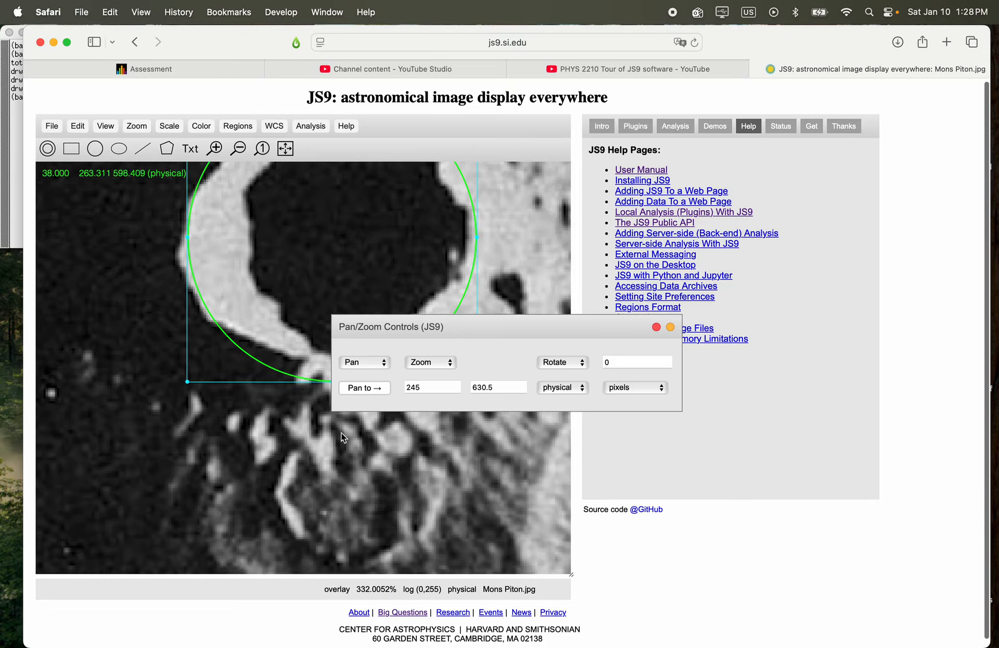
left_click(290, 454)
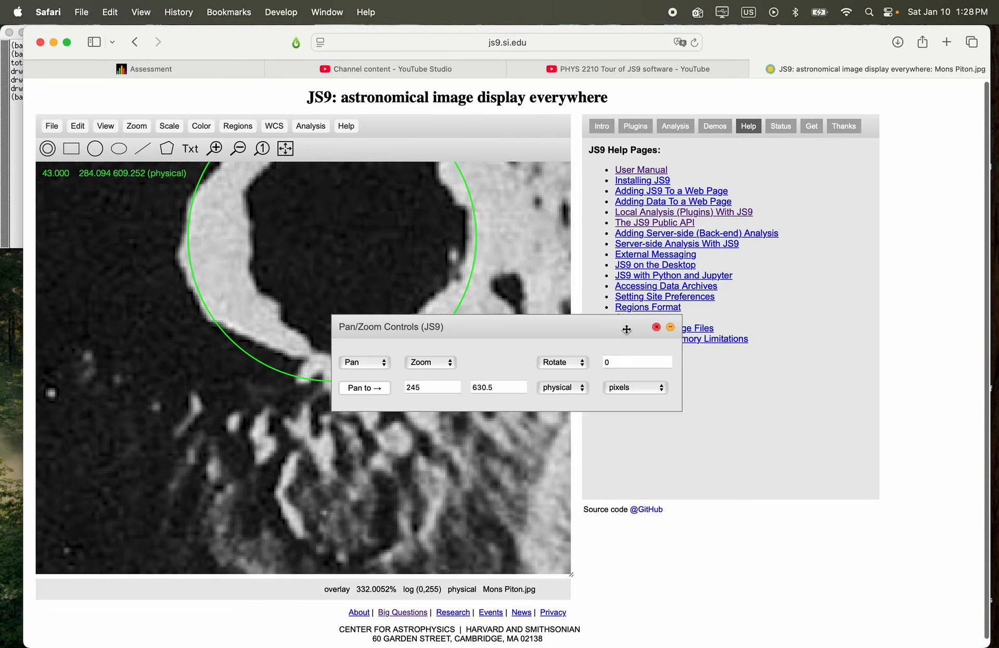
left_click(656, 327)
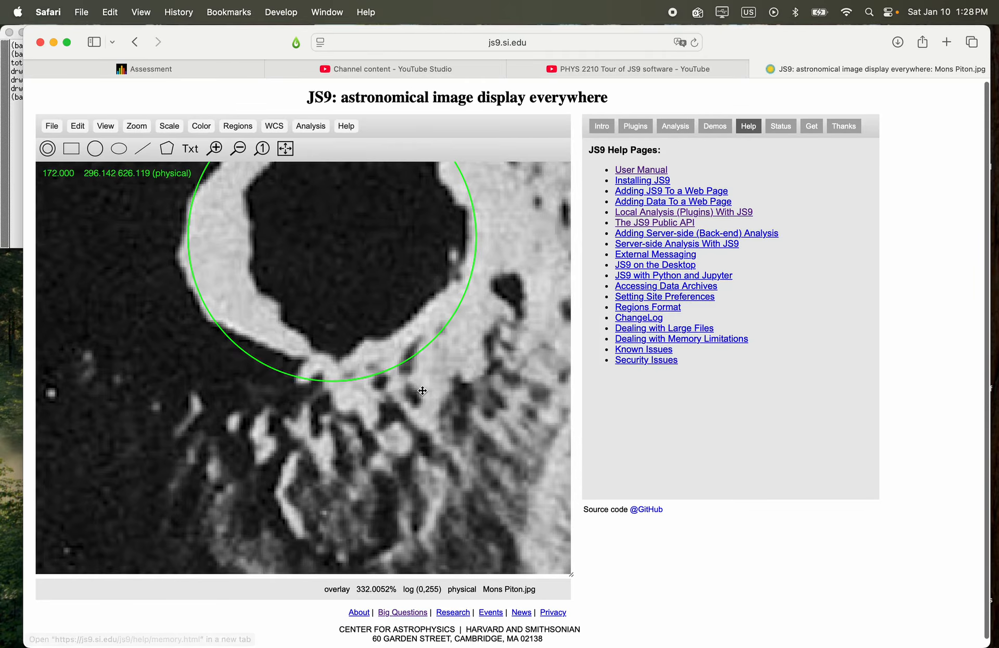
left_click_drag(445, 406, 414, 497)
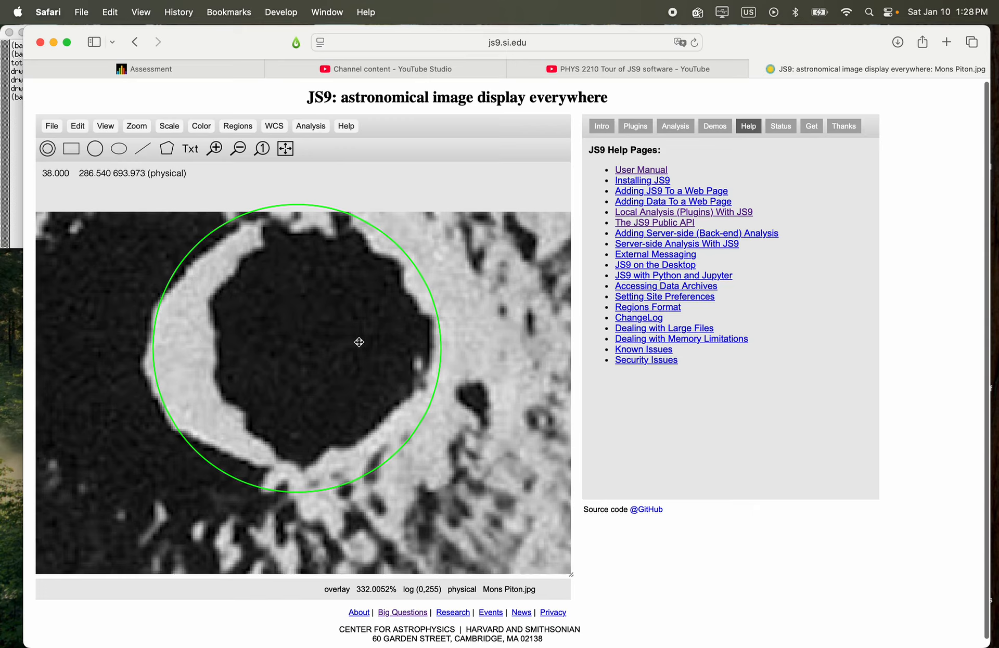
left_click_drag(441, 341, 438, 339)
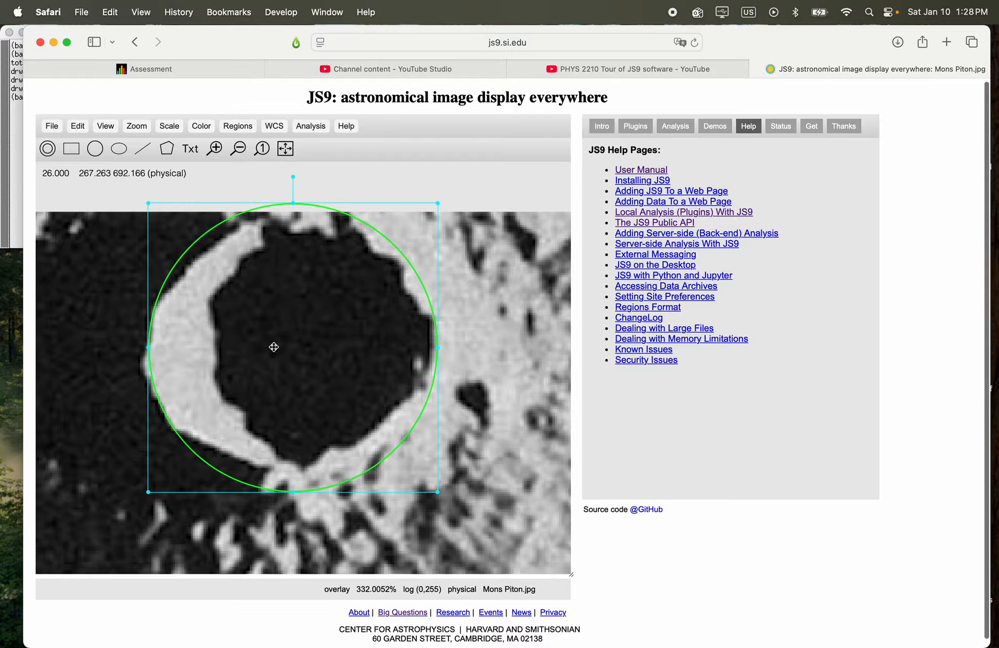
left_click_drag(147, 348, 146, 348)
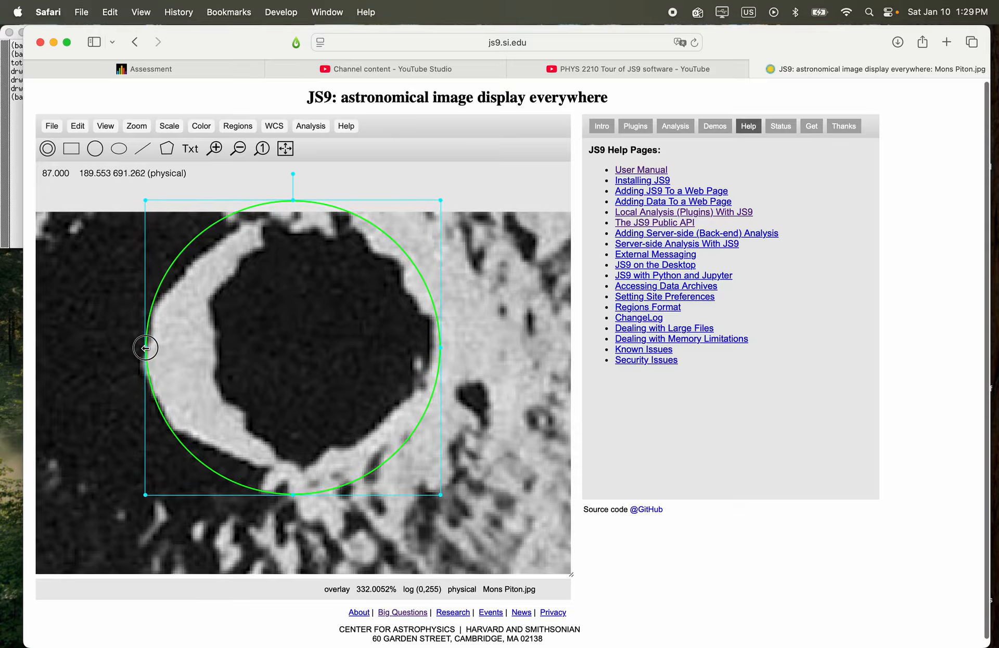
left_click_drag(209, 352, 209, 357)
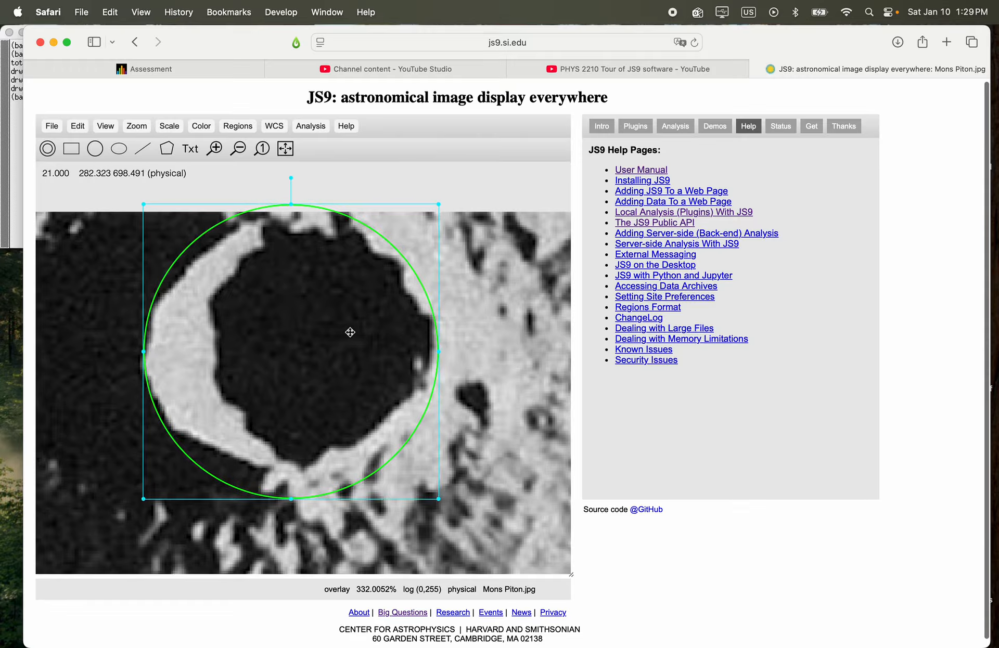
left_click_drag(439, 350, 439, 351)
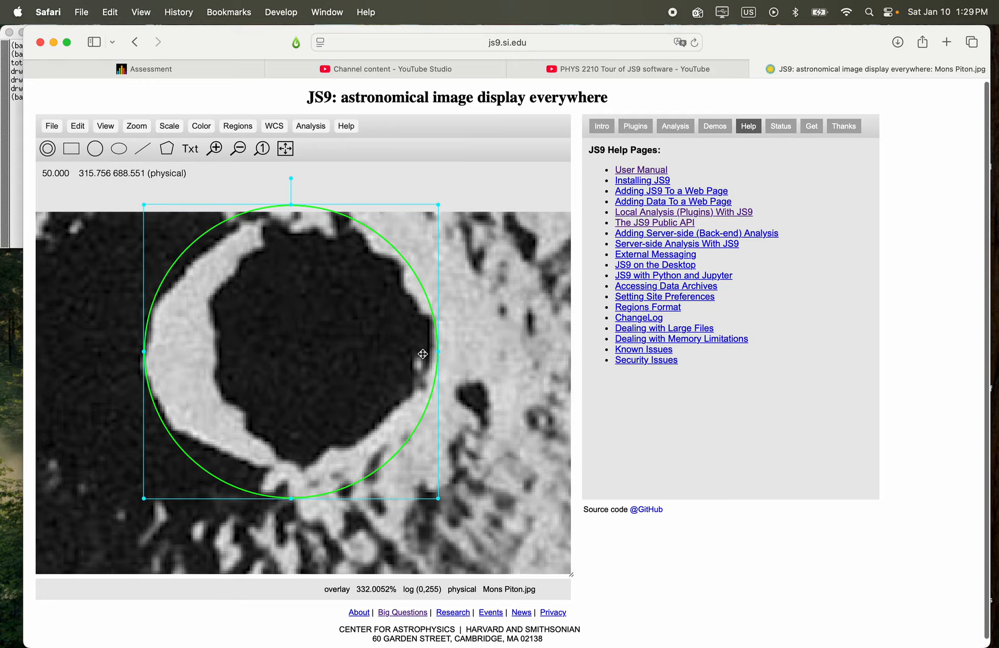
left_click_drag(386, 361, 387, 361)
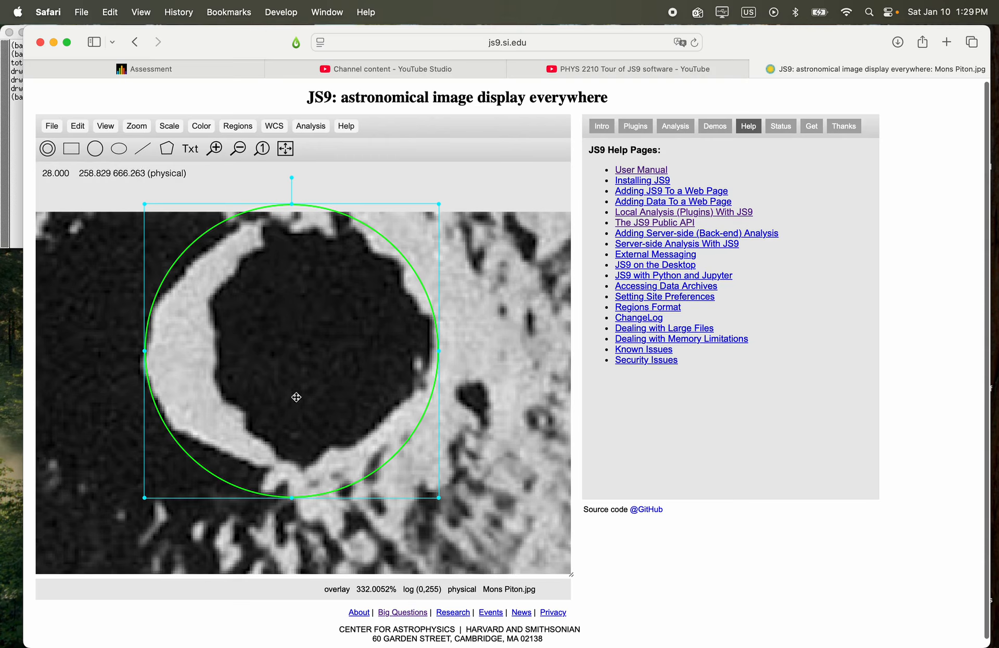
left_click(122, 395)
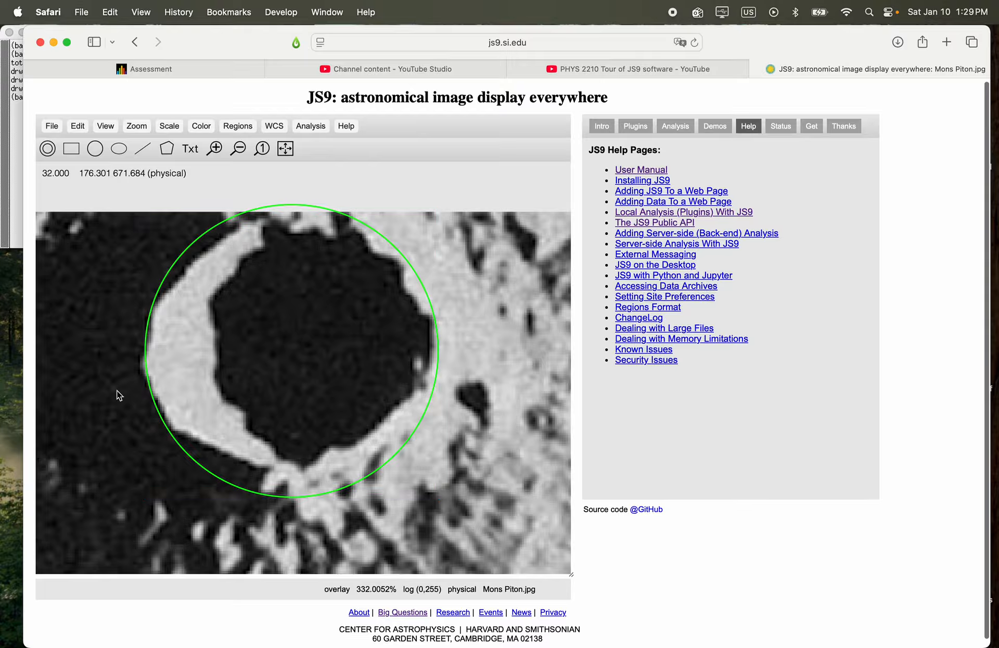
- Open the crater circle's region properties, examine its centre coordinates and radius in pixels, and close them without changes
left_click(286, 355)
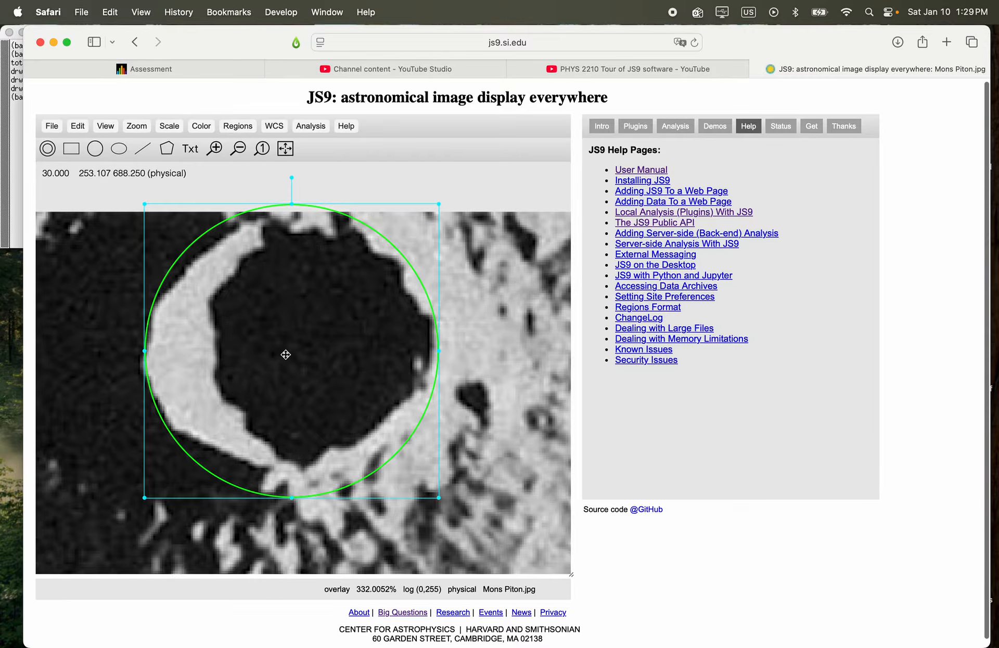
double_click(286, 355)
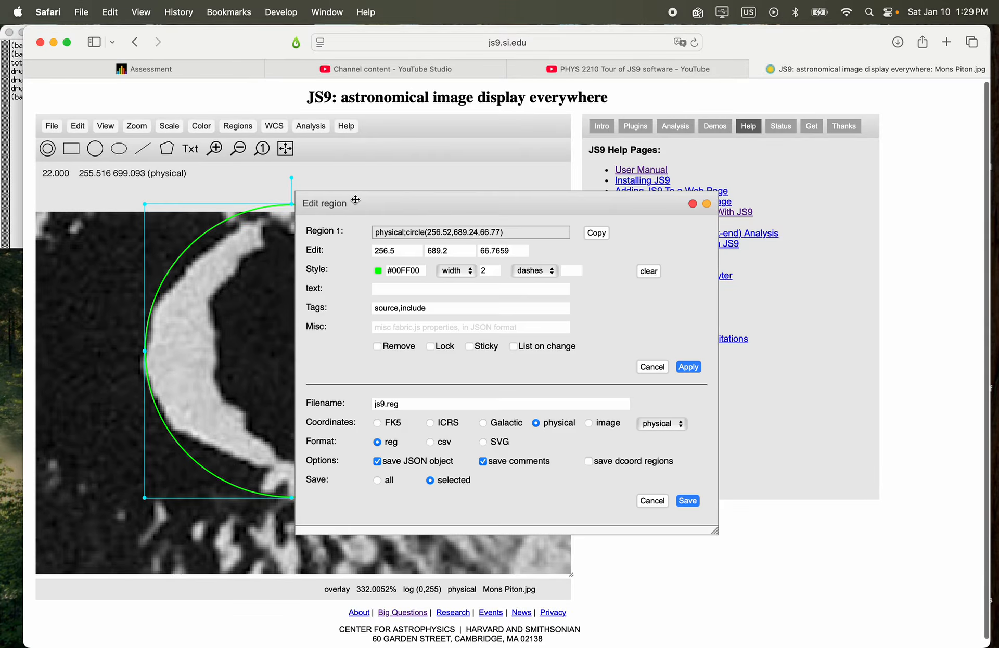
left_click_drag(357, 203, 434, 201)
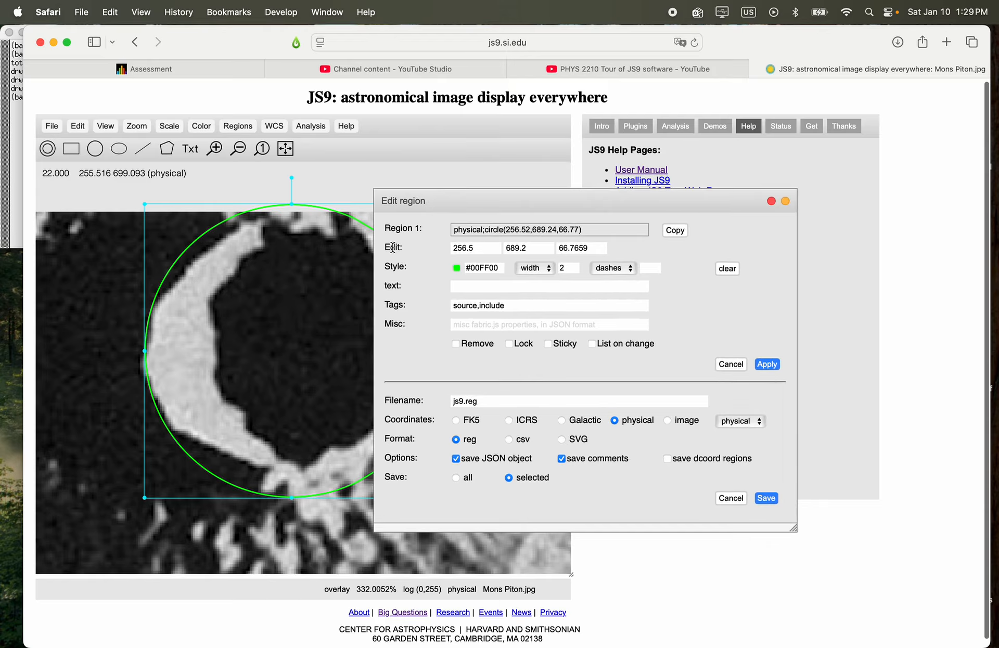
left_click_drag(385, 246, 476, 252)
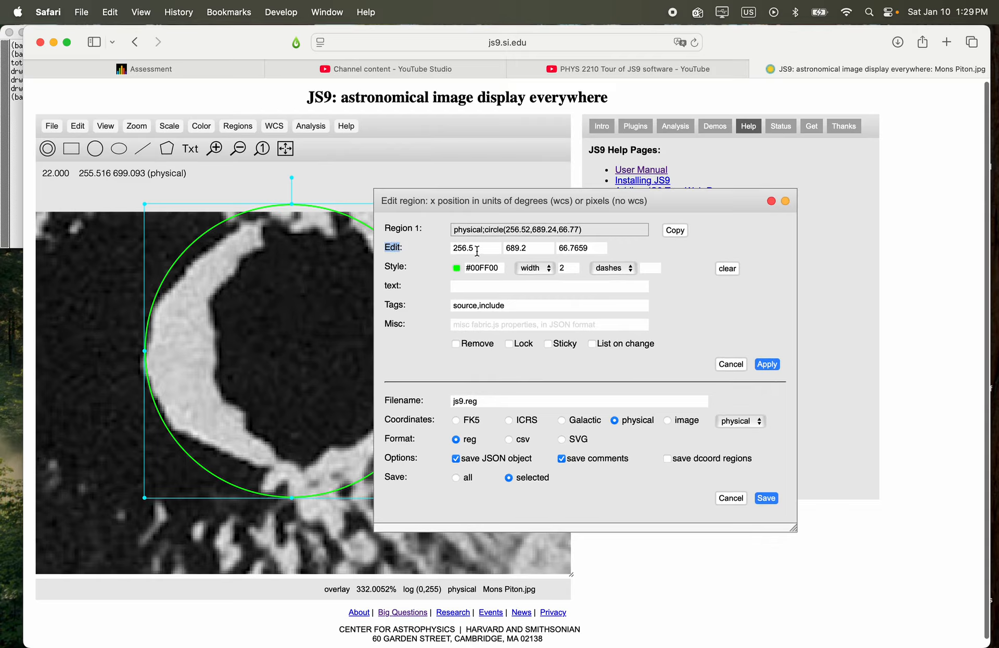
double_click(463, 250)
left_click(520, 248)
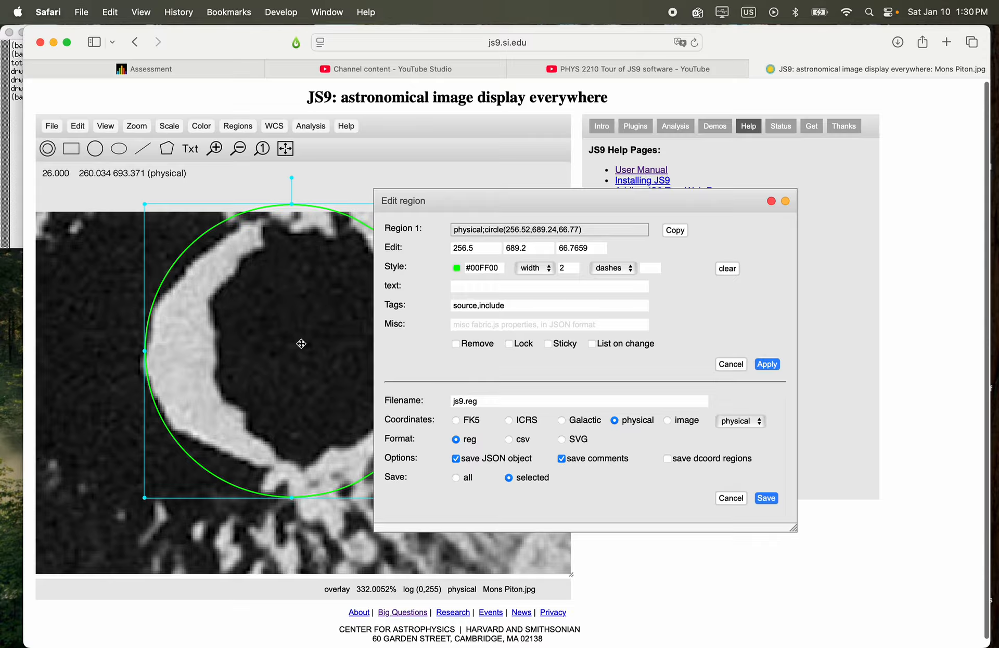
left_click(586, 247)
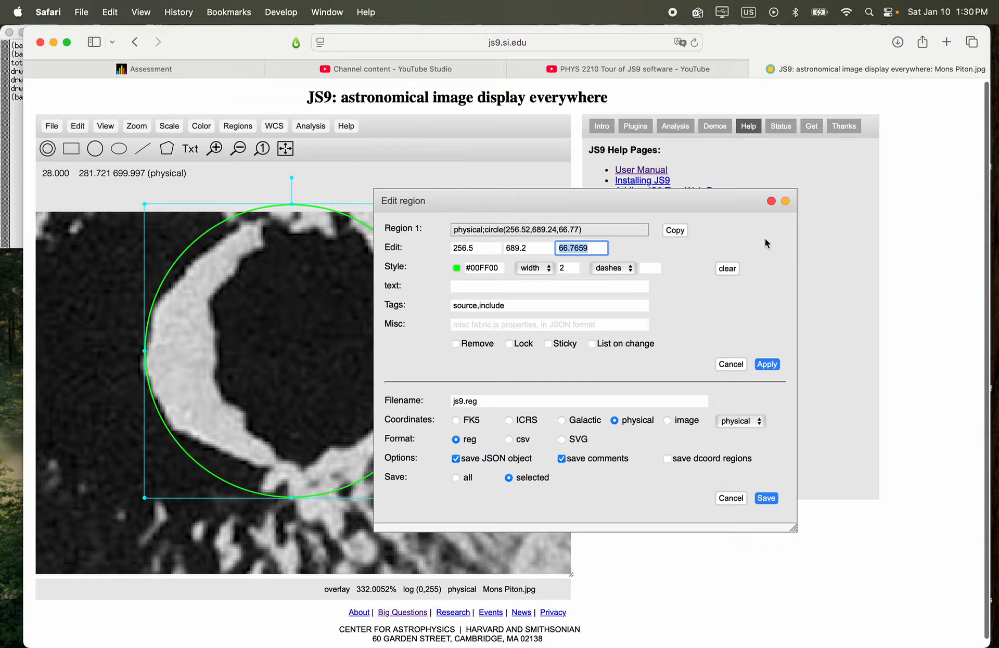
left_click_drag(661, 197, 679, 239)
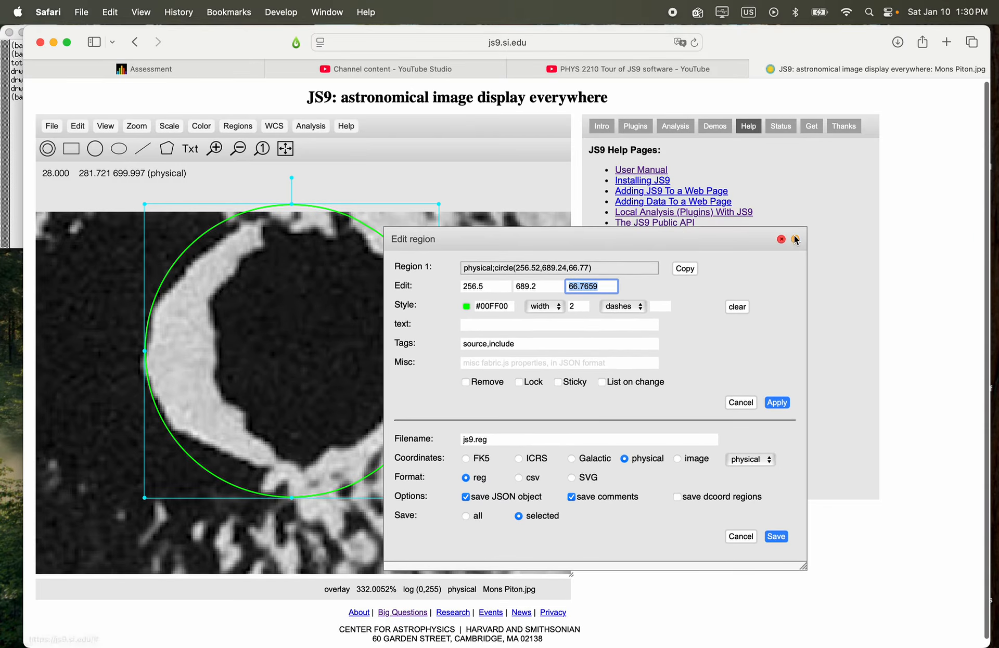
left_click(785, 241)
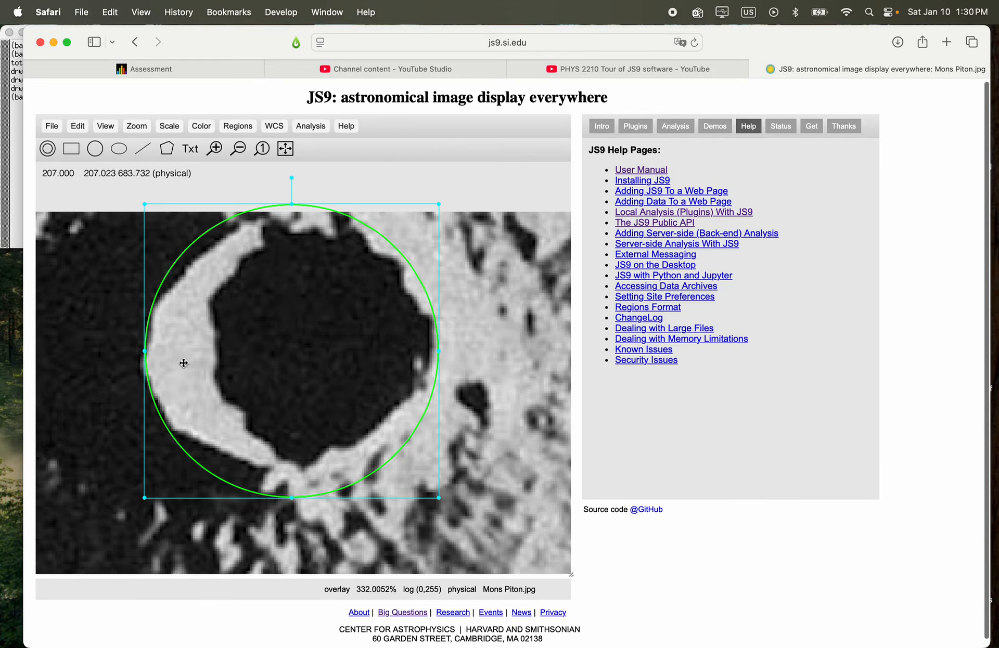
- Add a line region across the dark triangular shadow of Mons Piton at 332% magnification and select it
left_click(286, 150)
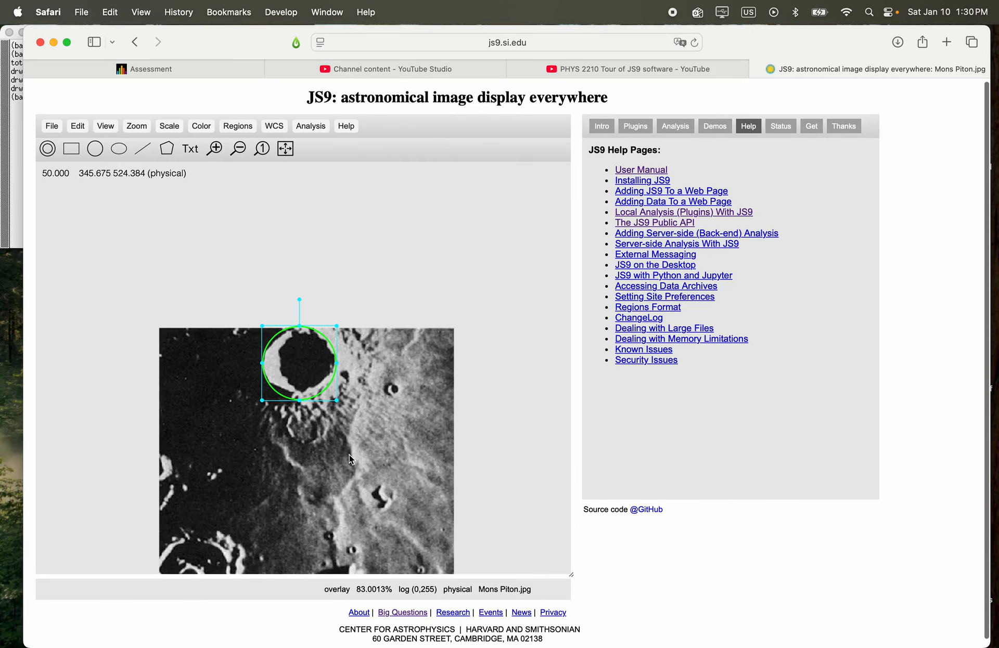
left_click_drag(314, 513, 310, 354)
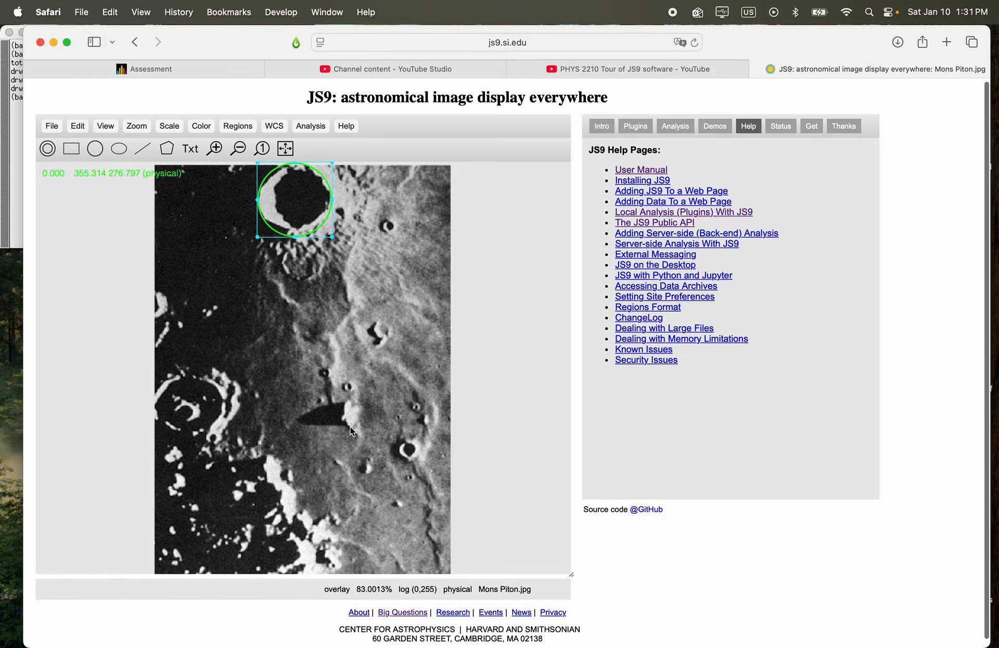
scroll(349, 427, "up", 1)
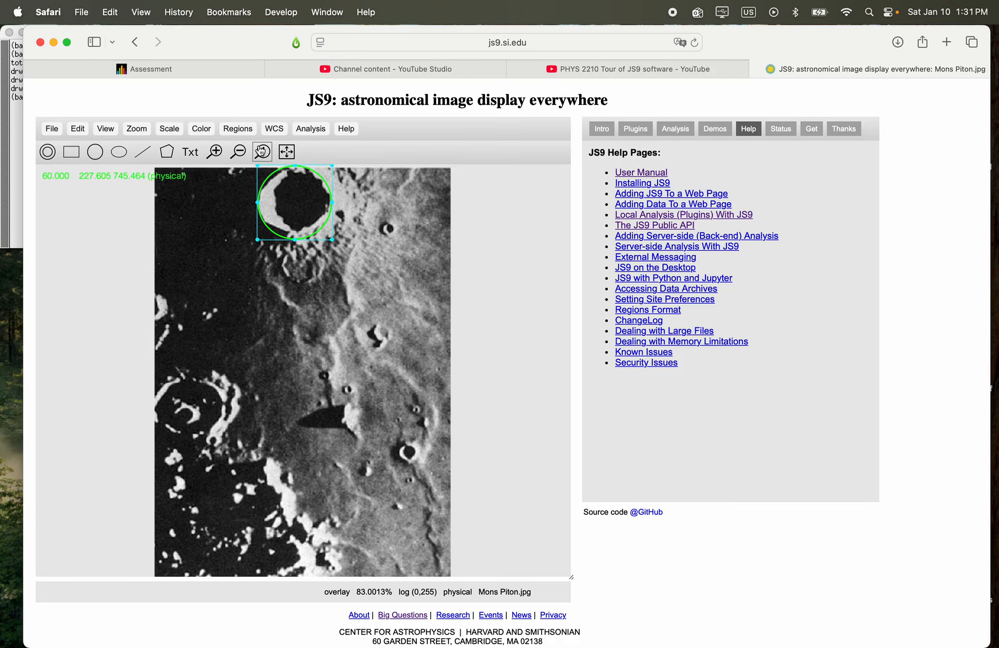
left_click(214, 151)
left_click(214, 152)
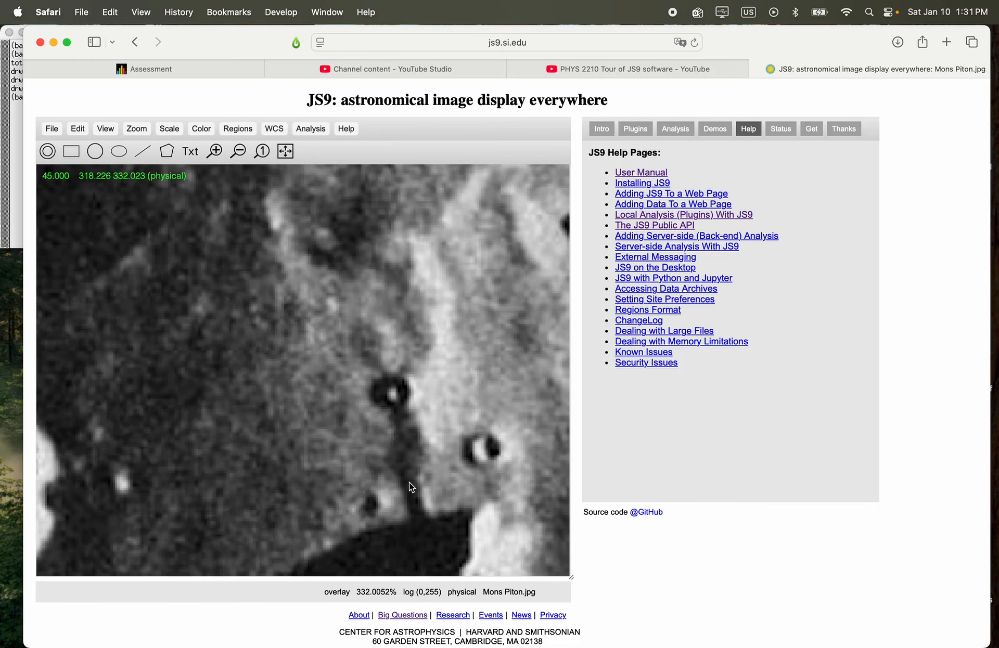
scroll(412, 488, "down", 1)
left_click_drag(409, 484, 319, 294)
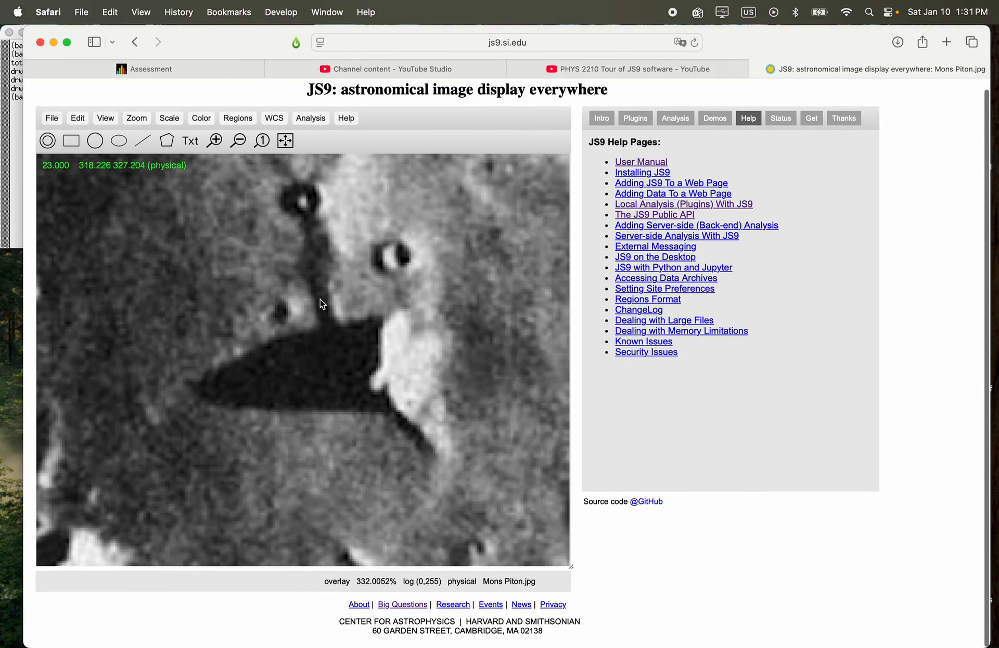
left_click(148, 147)
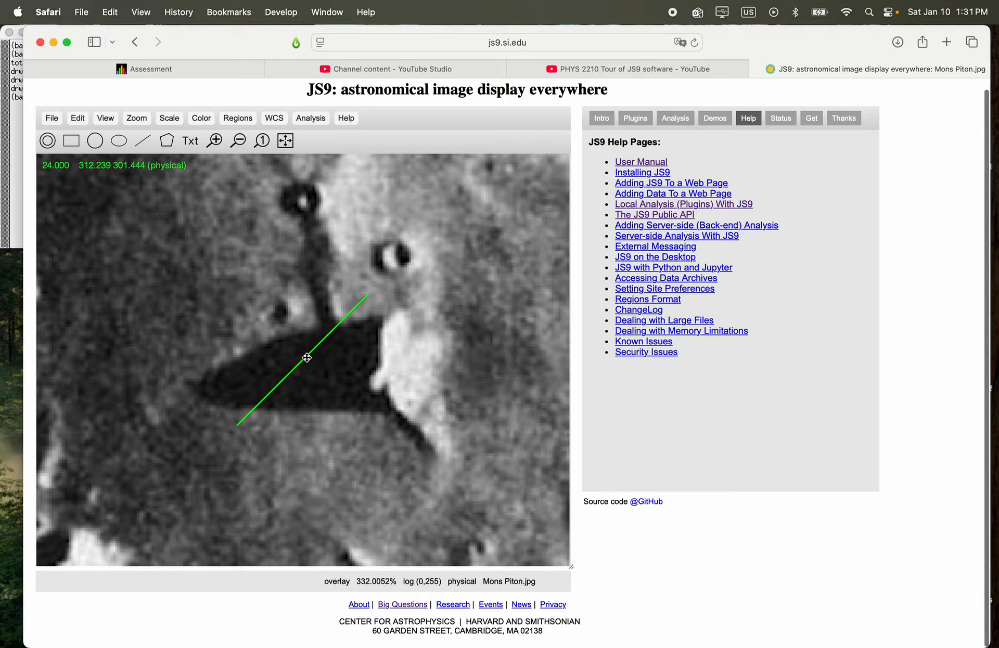
left_click(307, 358)
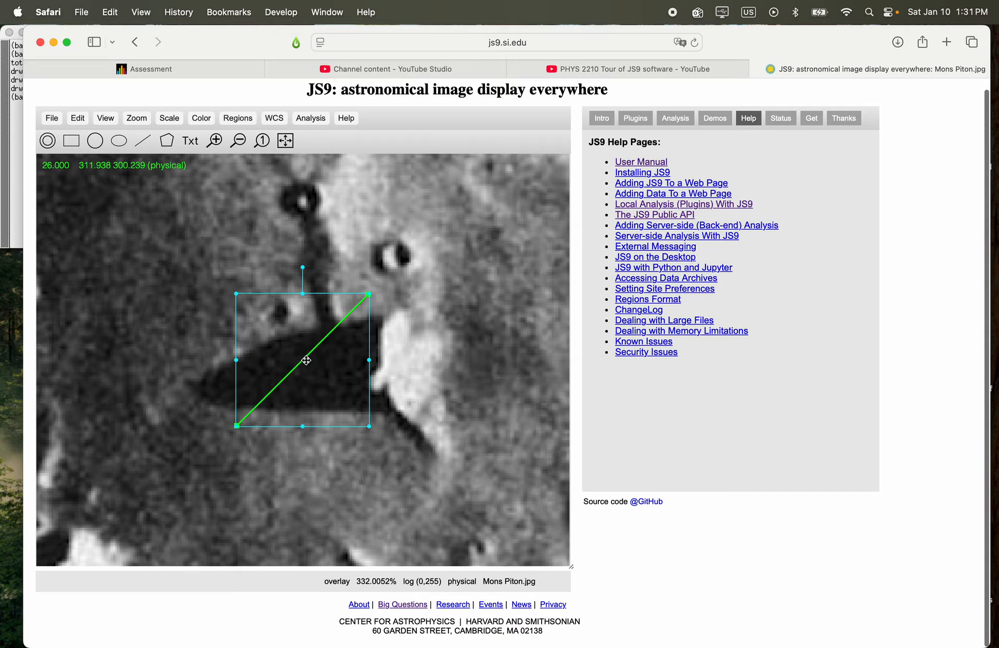
- Try moving, widening, heightening and rotating the line region over Mons Piton's shadow using its bounding box
mouse_move(307, 361)
left_mouse_down()
mouse_move(298, 360)
mouse_move(312, 384)
mouse_move(351, 335)
mouse_move(305, 368)
left_mouse_up()
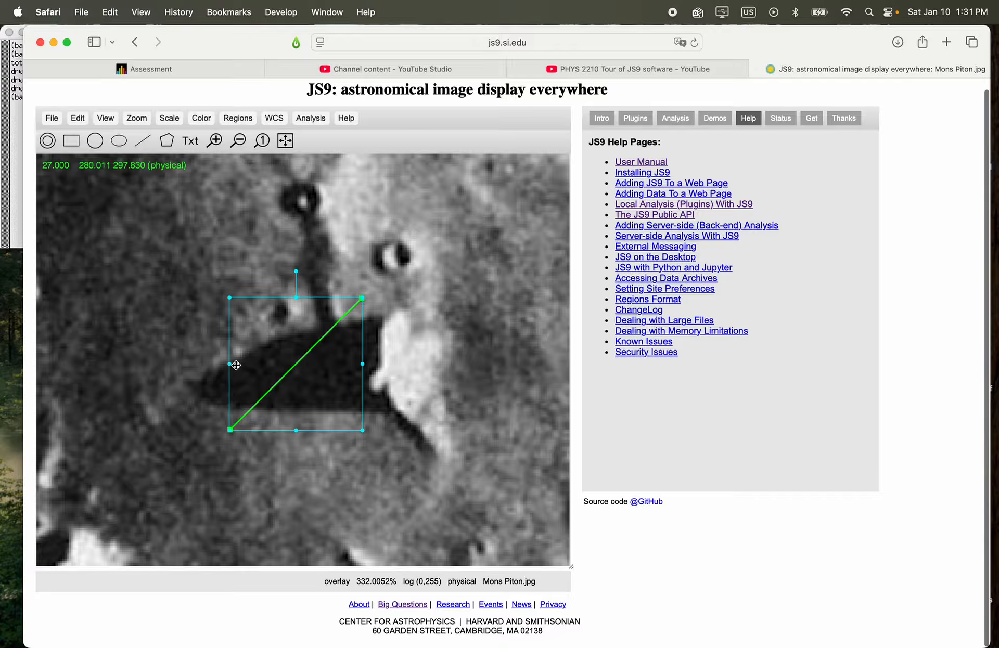
mouse_move(227, 365)
left_mouse_down()
mouse_move(122, 367)
mouse_move(295, 380)
mouse_move(134, 373)
mouse_move(221, 375)
left_mouse_up()
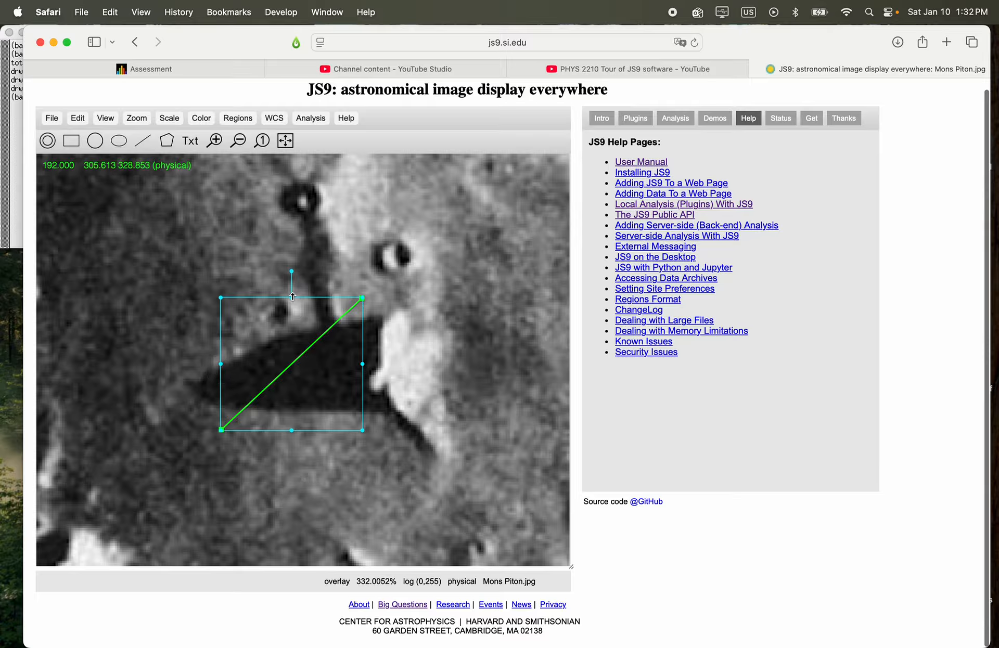
left_click_drag(292, 296, 292, 270)
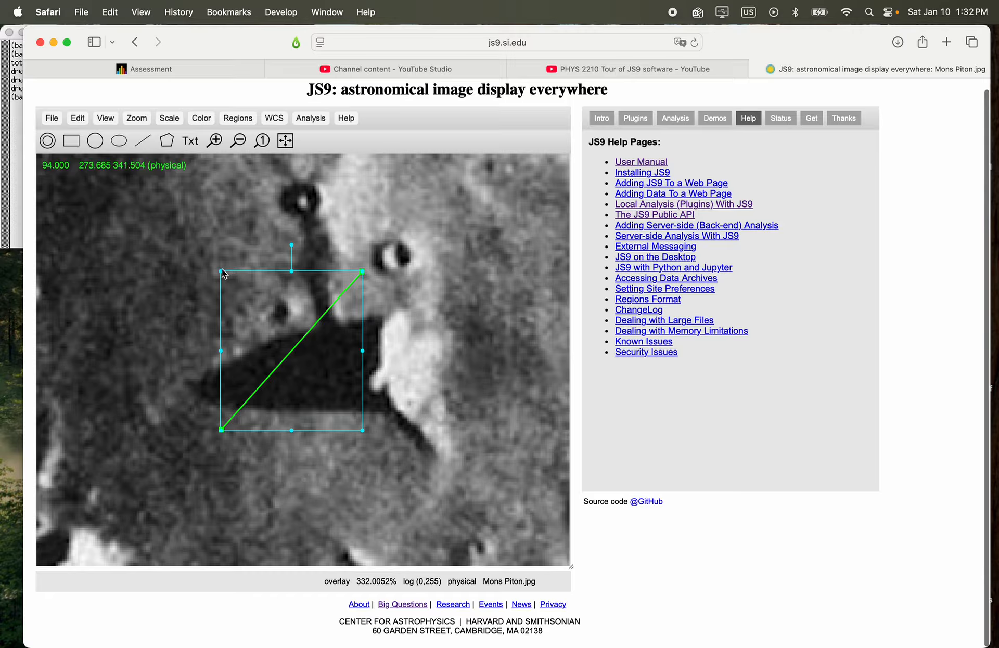
mouse_move(221, 271)
left_mouse_down()
mouse_move(283, 347)
mouse_move(167, 259)
mouse_move(211, 288)
left_mouse_up()
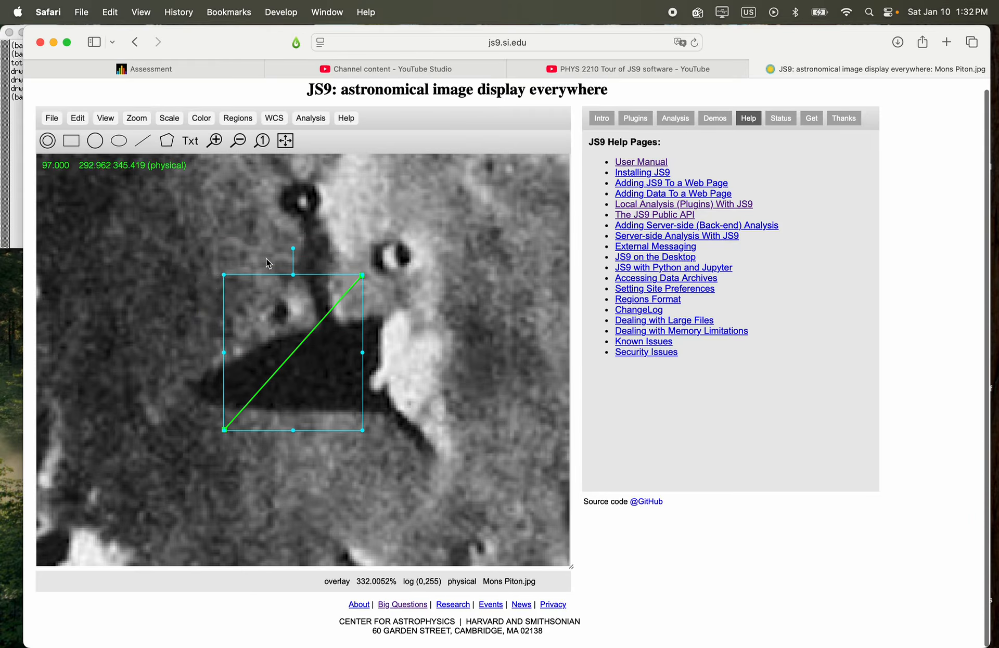
mouse_move(293, 249)
left_mouse_down()
mouse_move(263, 245)
mouse_move(225, 267)
mouse_move(249, 254)
mouse_move(330, 259)
mouse_move(307, 249)
left_mouse_up()
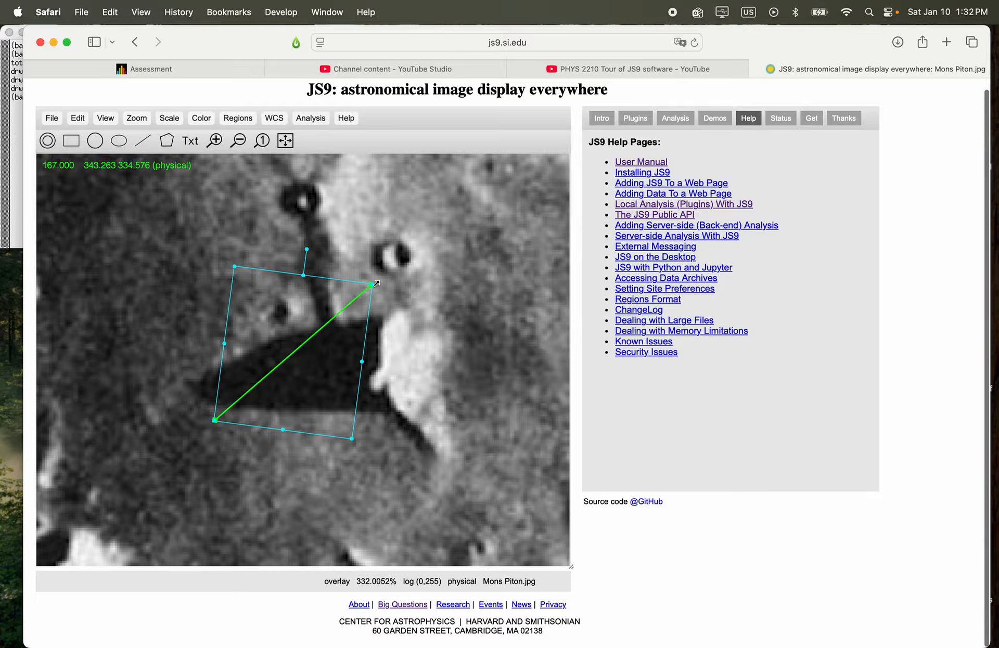
left_click_drag(376, 283, 385, 272)
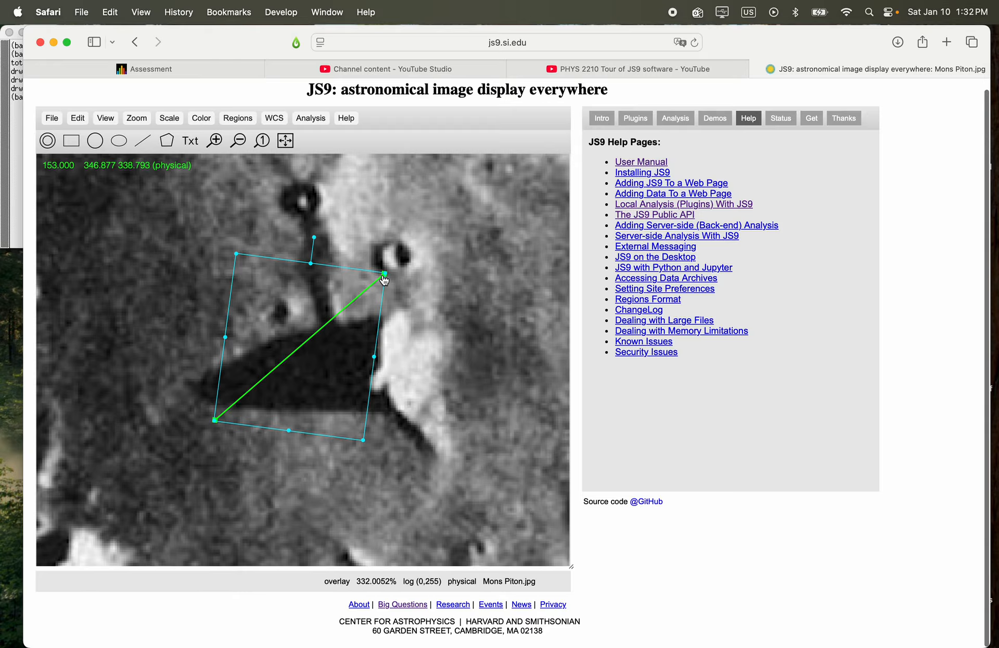
- Reposition the line region's two ends so it runs from the base of Mons Piton to the tip of its shadow
left_click(384, 280)
left_click_drag(384, 280, 370, 386)
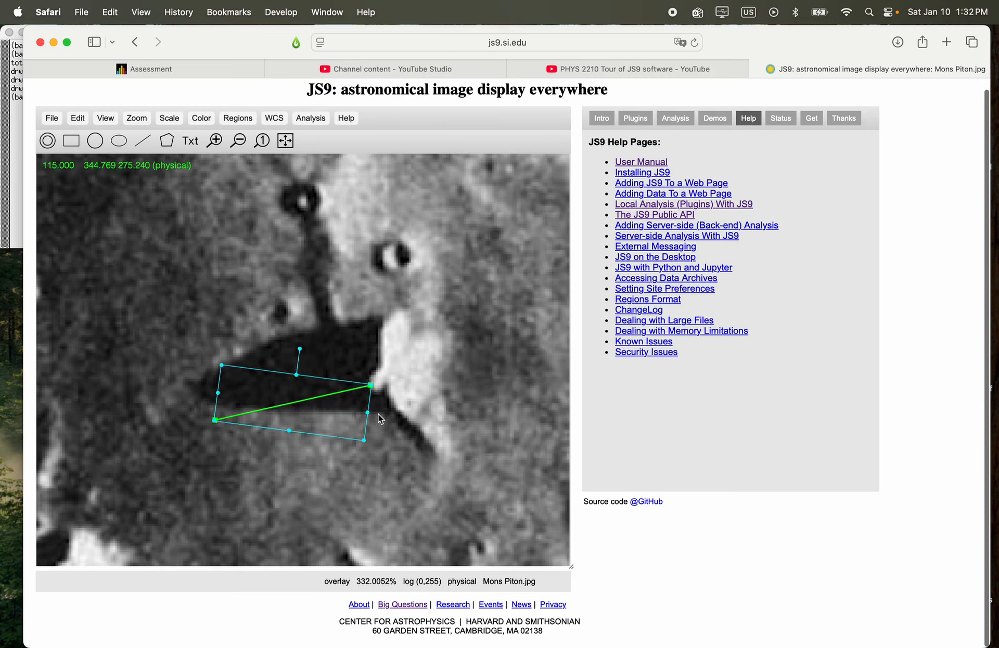
left_click(217, 423)
left_click_drag(218, 423, 187, 384)
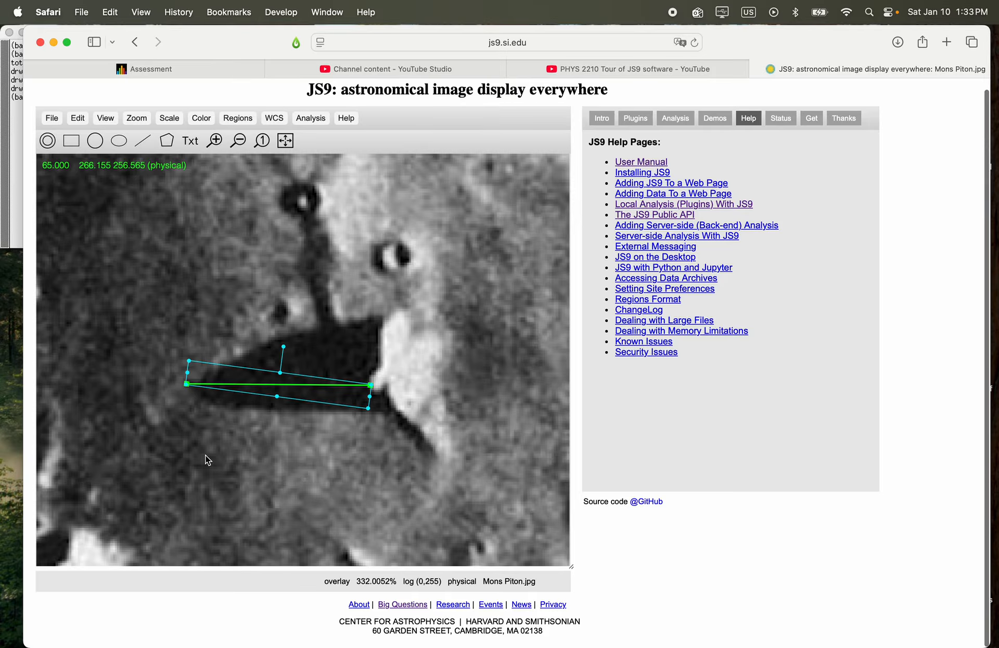
- Open the shadow line's region properties, examine its centre coordinates, length in pixels and angle, and close them without changes
double_click(279, 385)
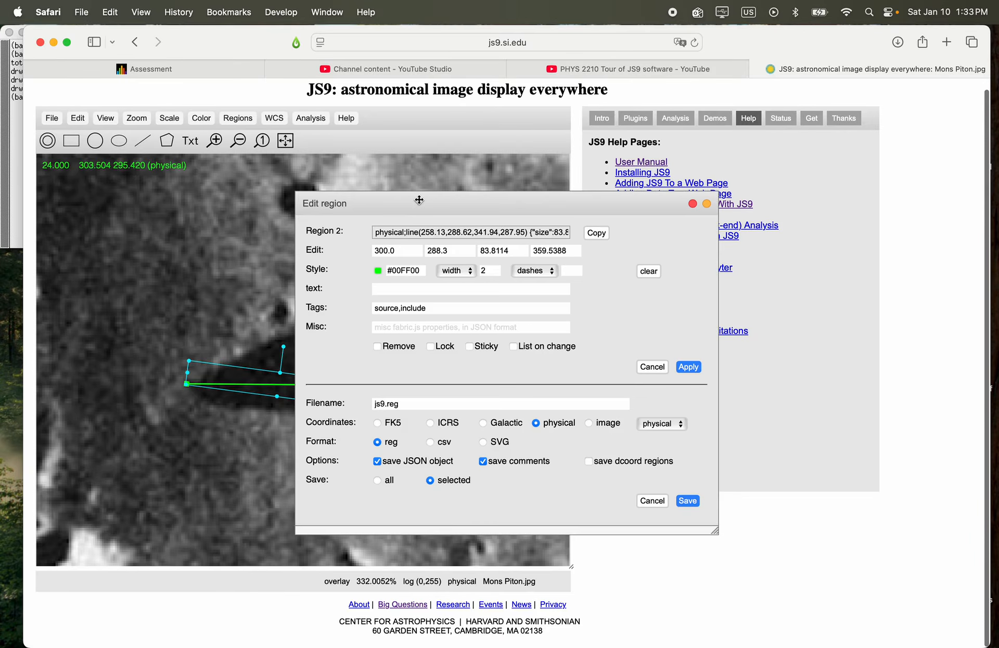
left_click_drag(422, 201, 478, 137)
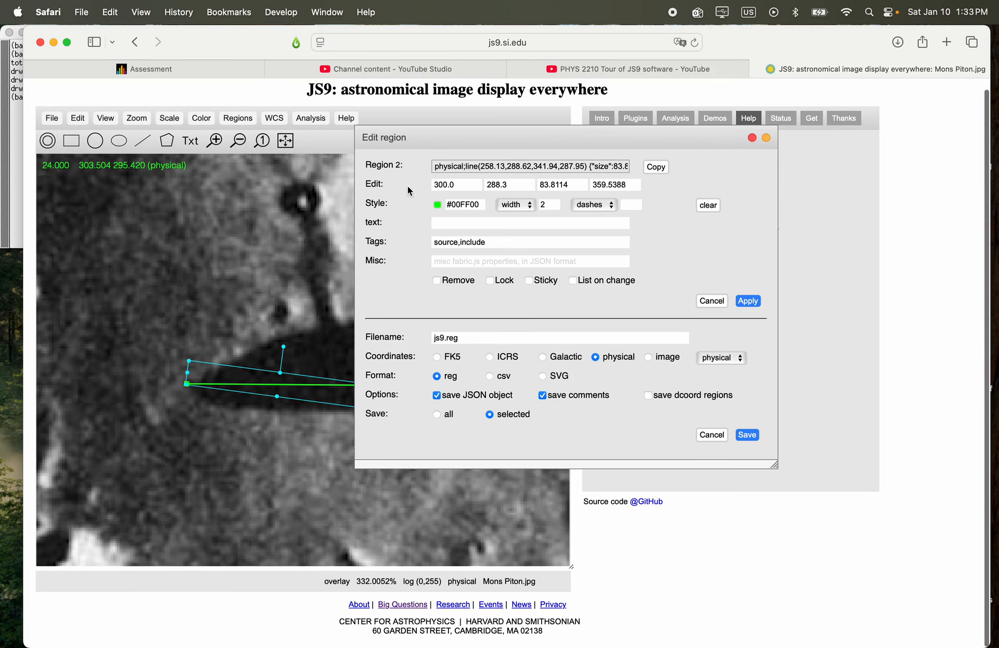
double_click(378, 182)
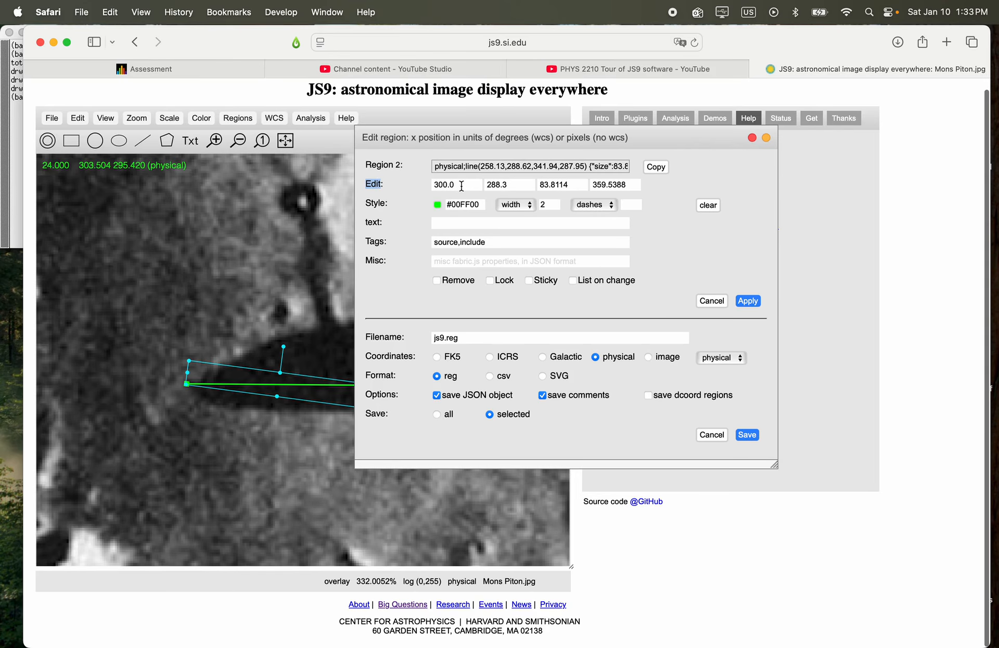
double_click(437, 185)
double_click(497, 184)
double_click(556, 185)
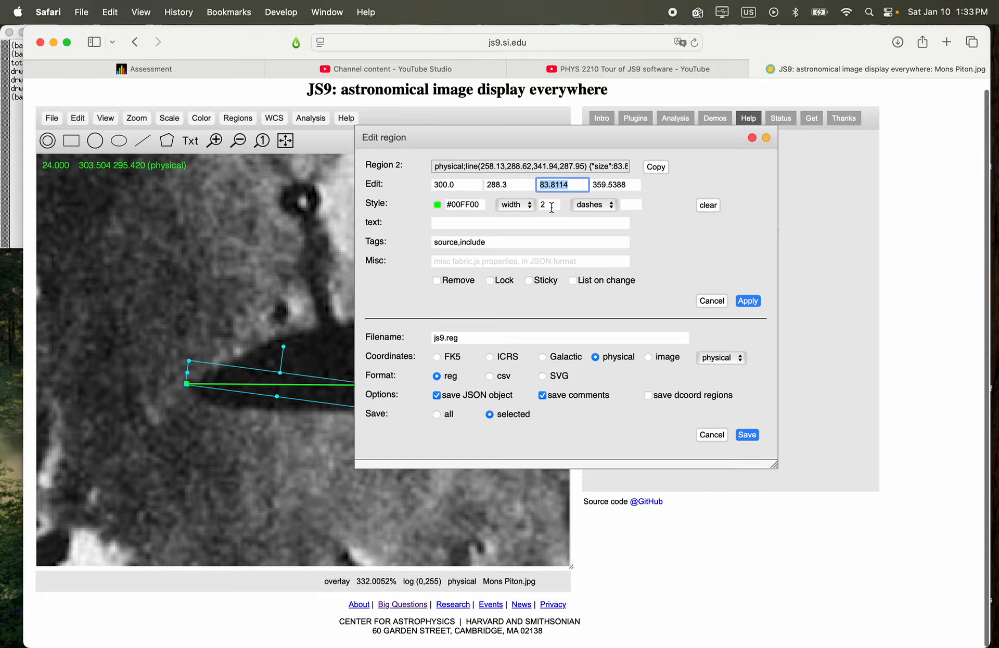
double_click(601, 184)
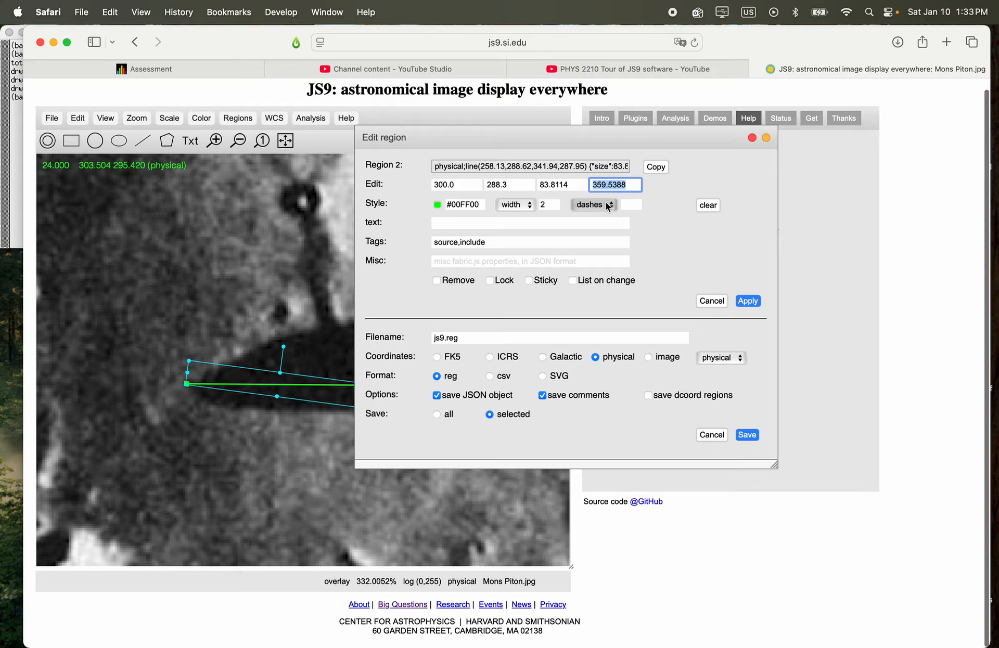
double_click(560, 185)
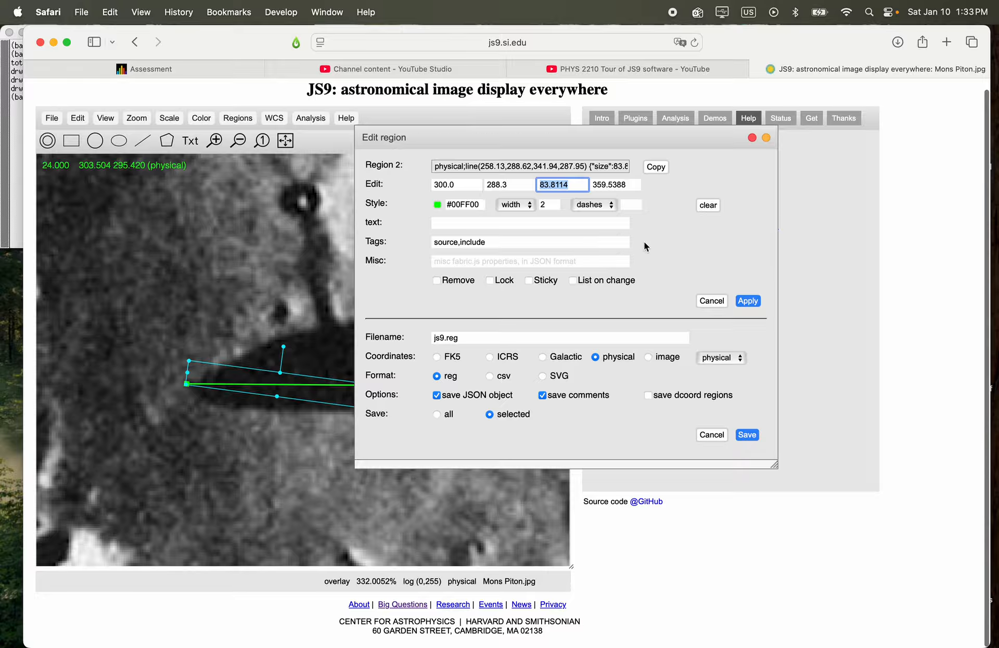
left_click(752, 138)
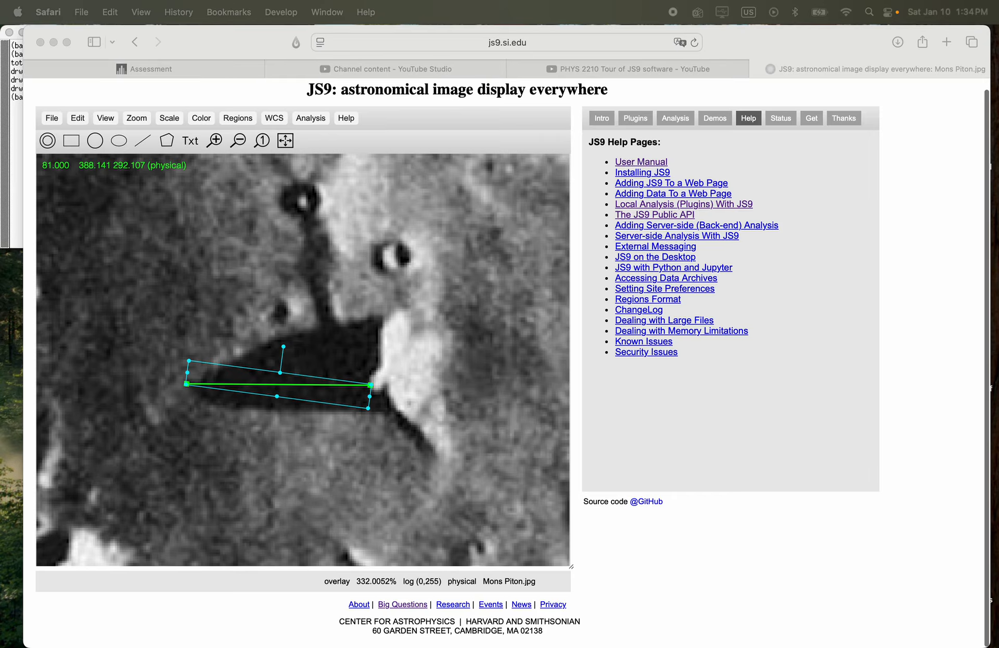
- Try reshaping the shadow line by flattening, shortening and heightening its bounding box
left_click(287, 387)
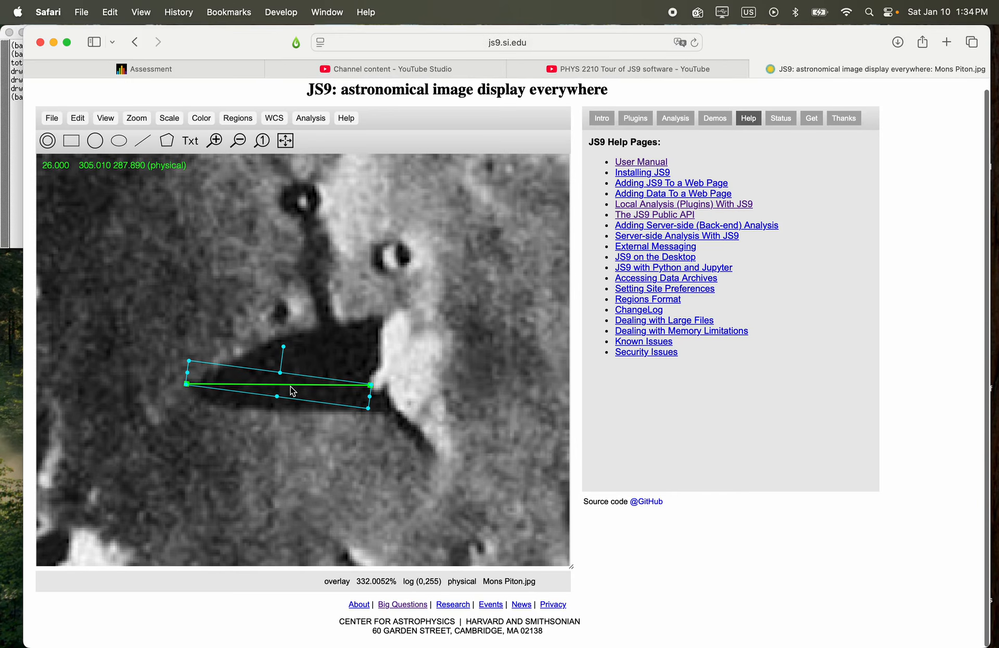
left_click_drag(276, 398, 279, 376)
left_click(276, 405)
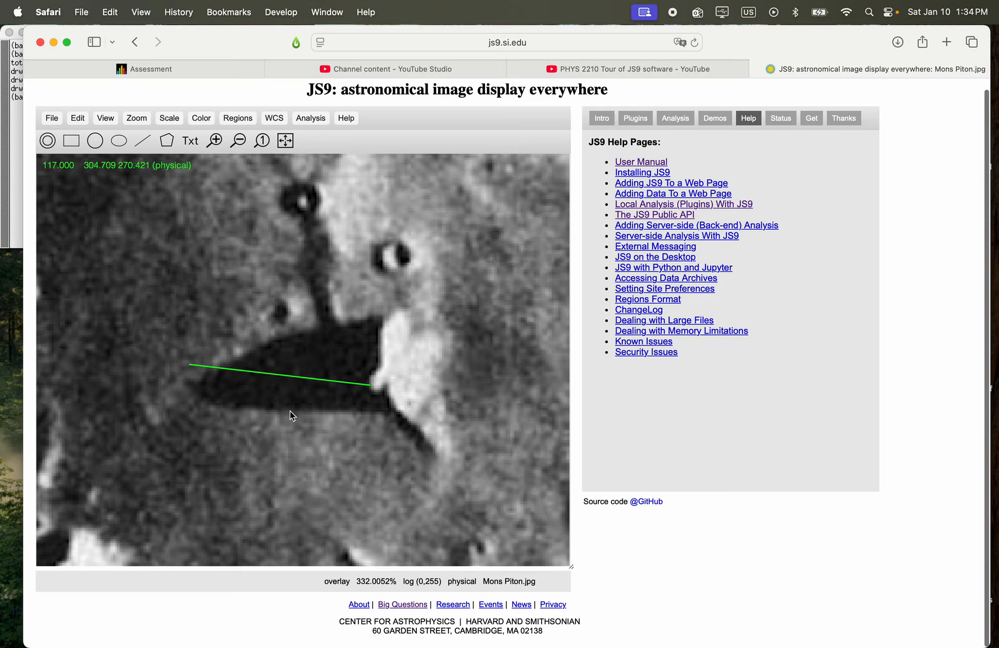
left_click(289, 376)
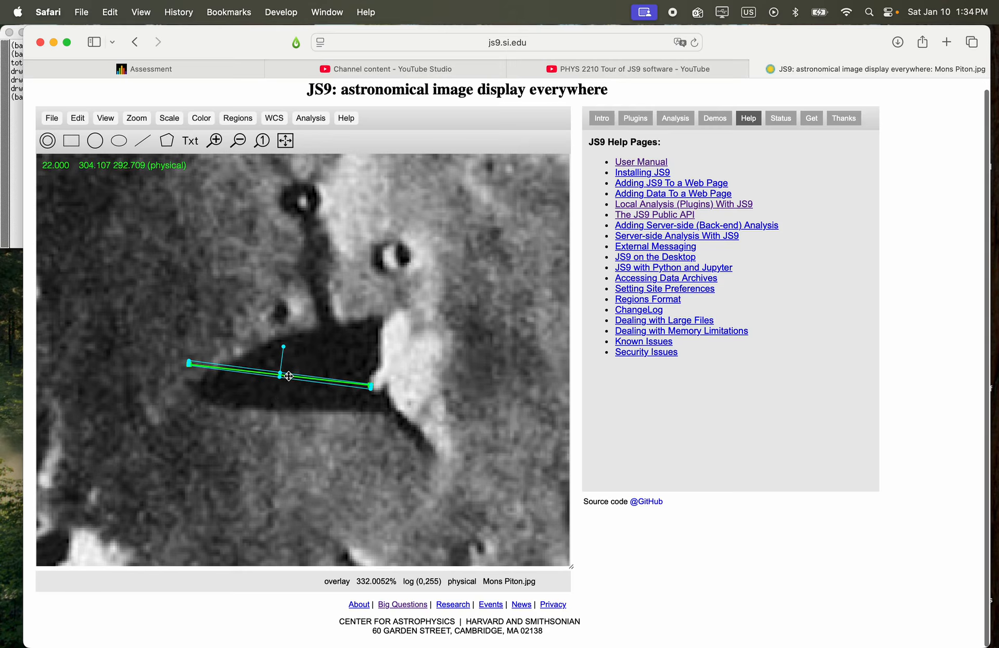
left_click_drag(189, 363, 218, 354)
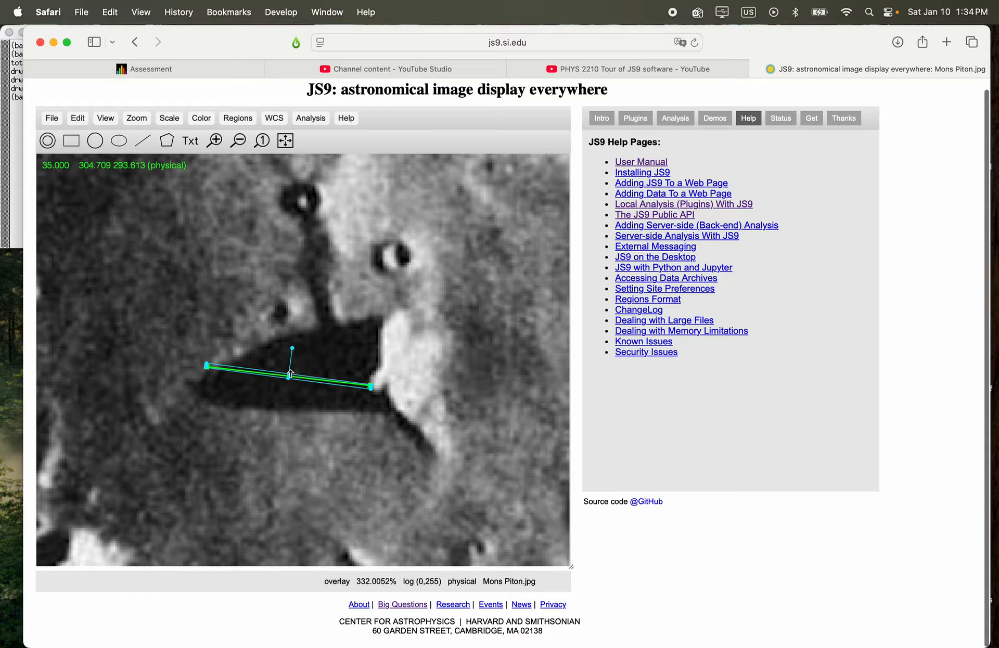
left_click_drag(291, 374, 302, 277)
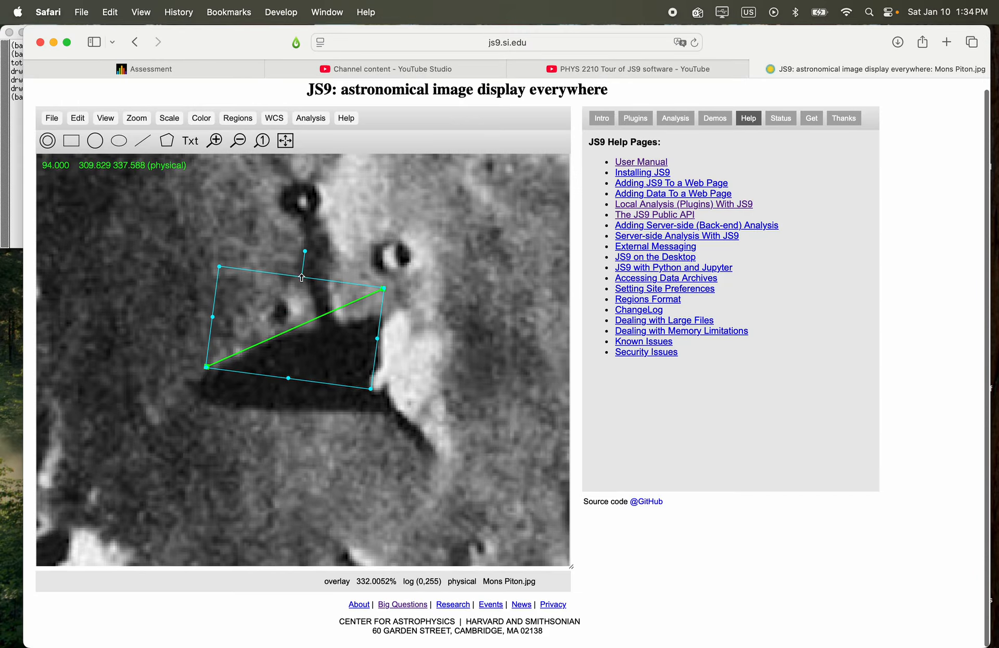
- Put the line region's ends back on the shadow's tip and the base of Mons Piton
left_click(209, 368)
left_click_drag(209, 367, 190, 388)
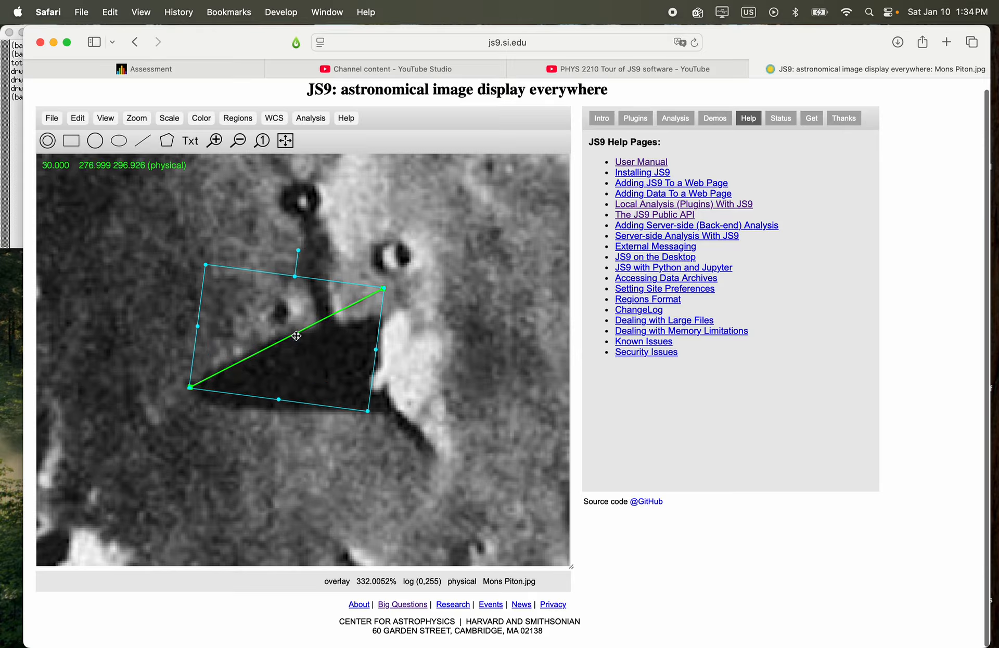
left_click_drag(384, 291, 364, 384)
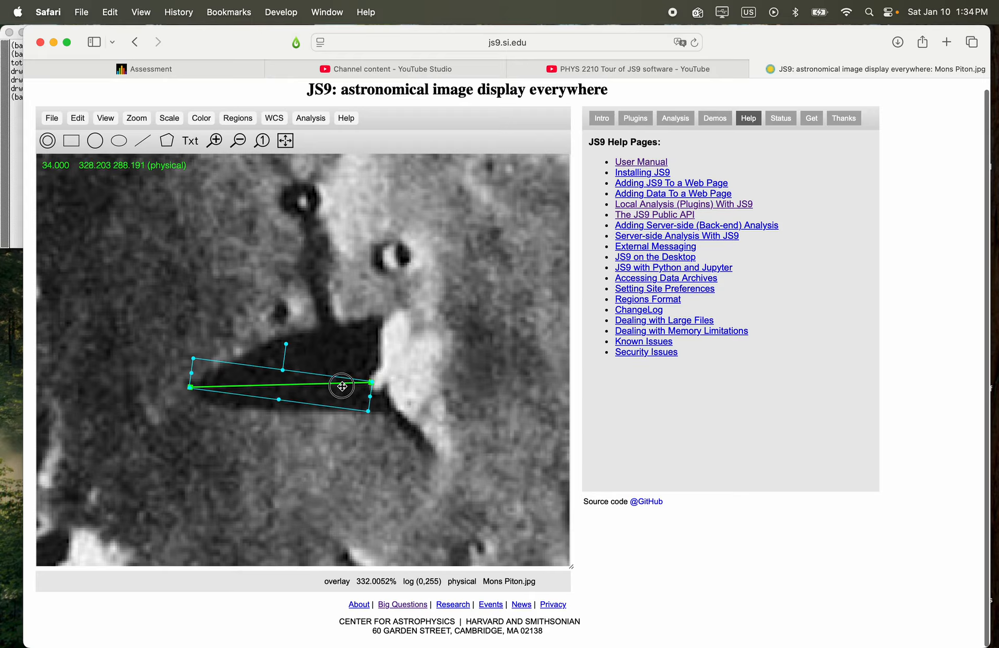
- Check the shadow line's length in its region properties, and delete the line region
double_click(341, 385)
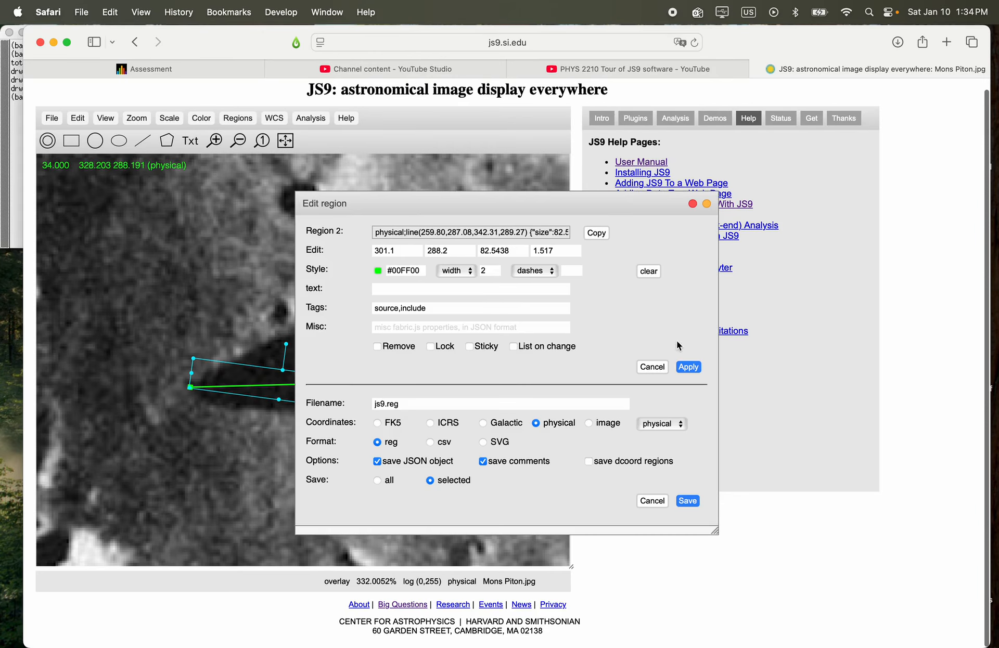
left_click(693, 204)
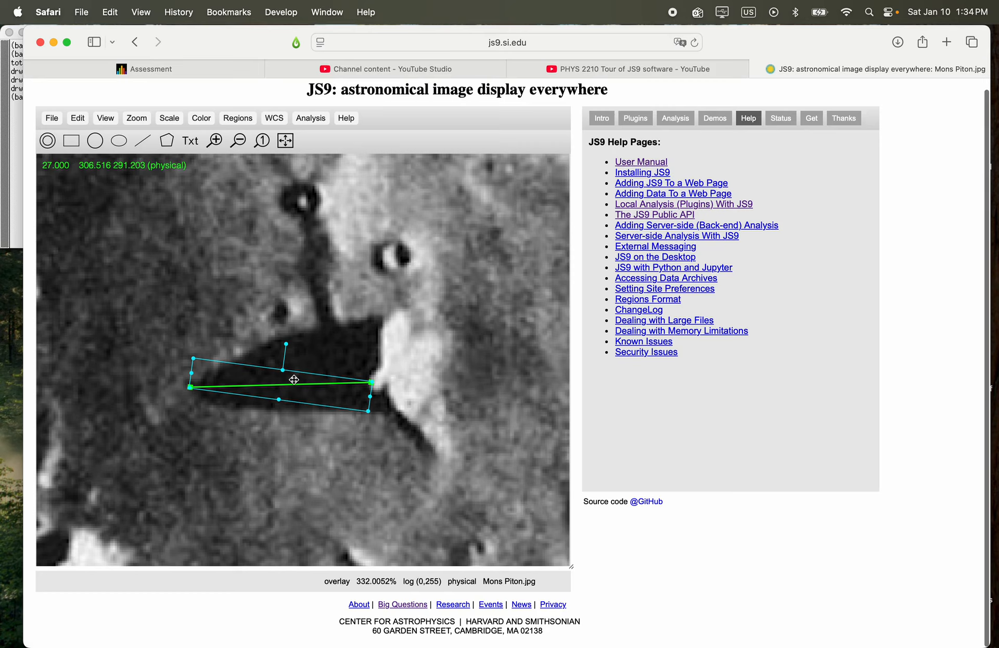
key("BackSpace")
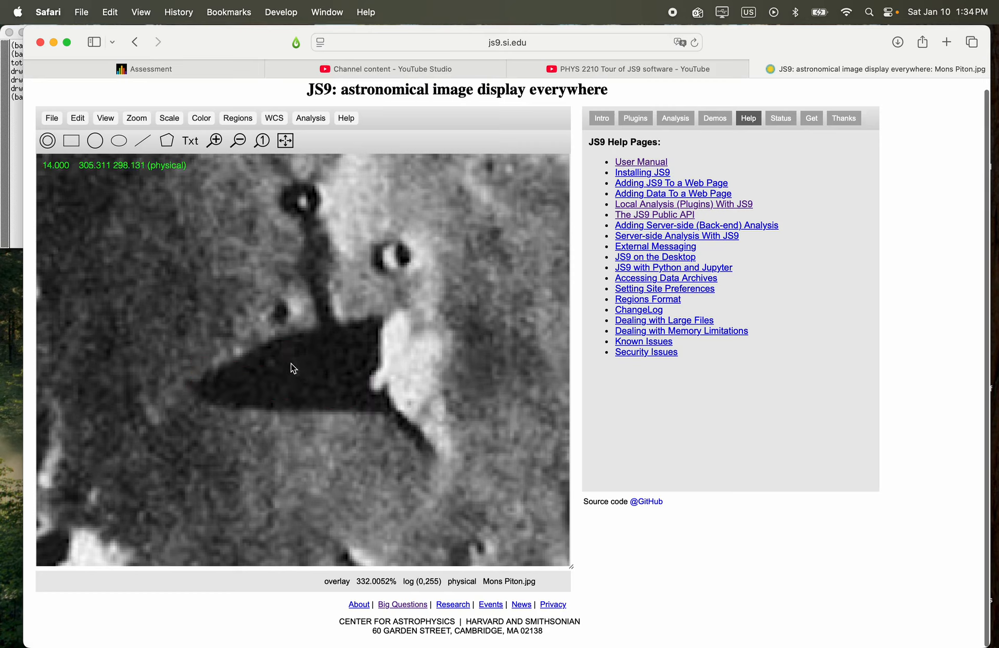
- Add a new line region and move it from Mons Piton's shadow towards the terminator beside the ringed crater, viewing the image at about 83%
left_click(143, 141)
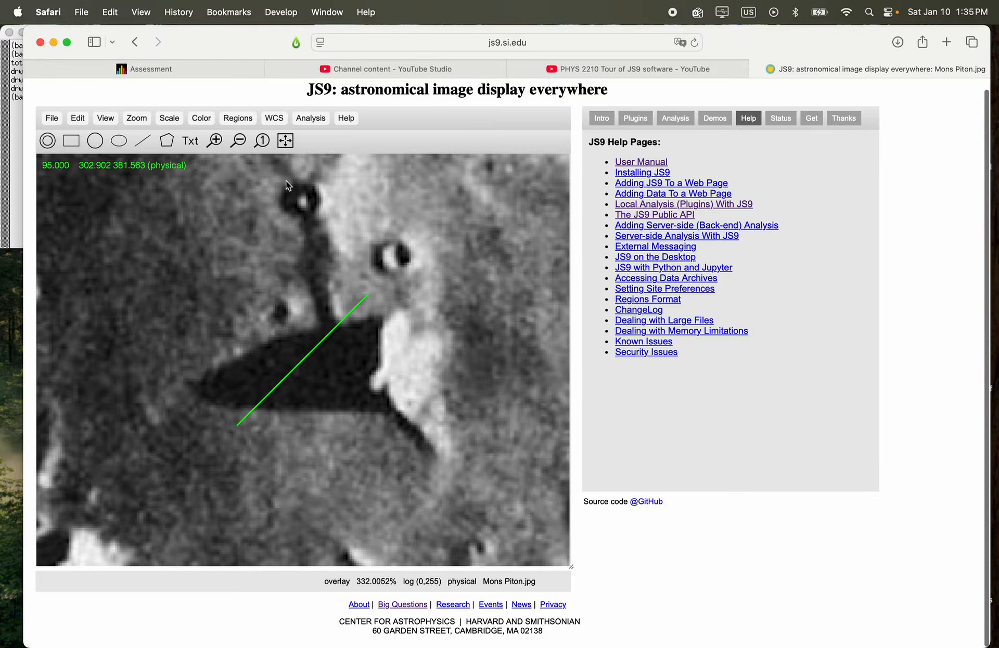
left_click(239, 141)
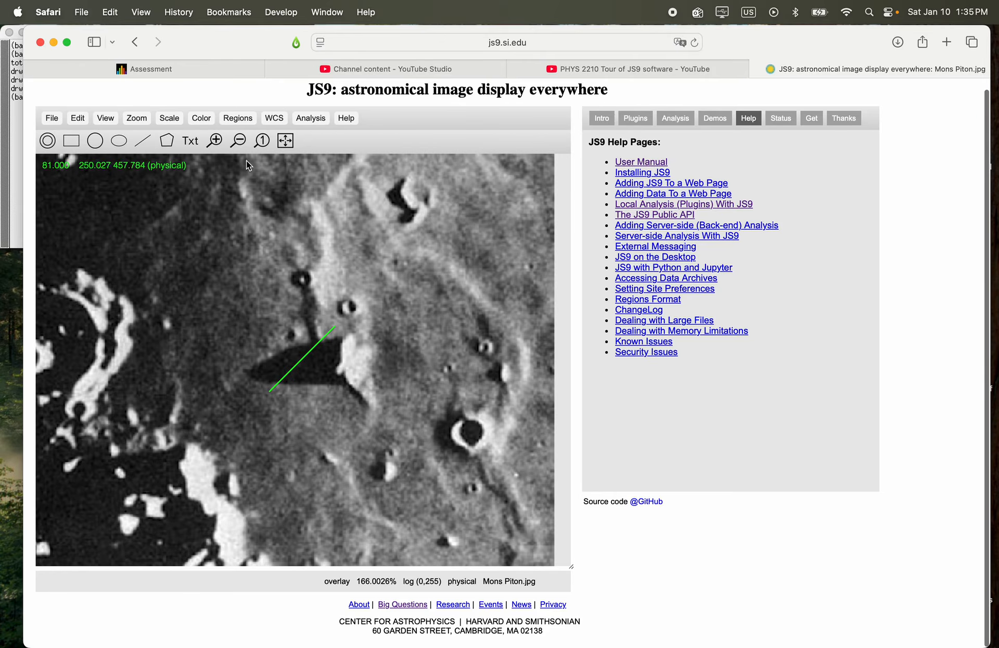
left_click(244, 143)
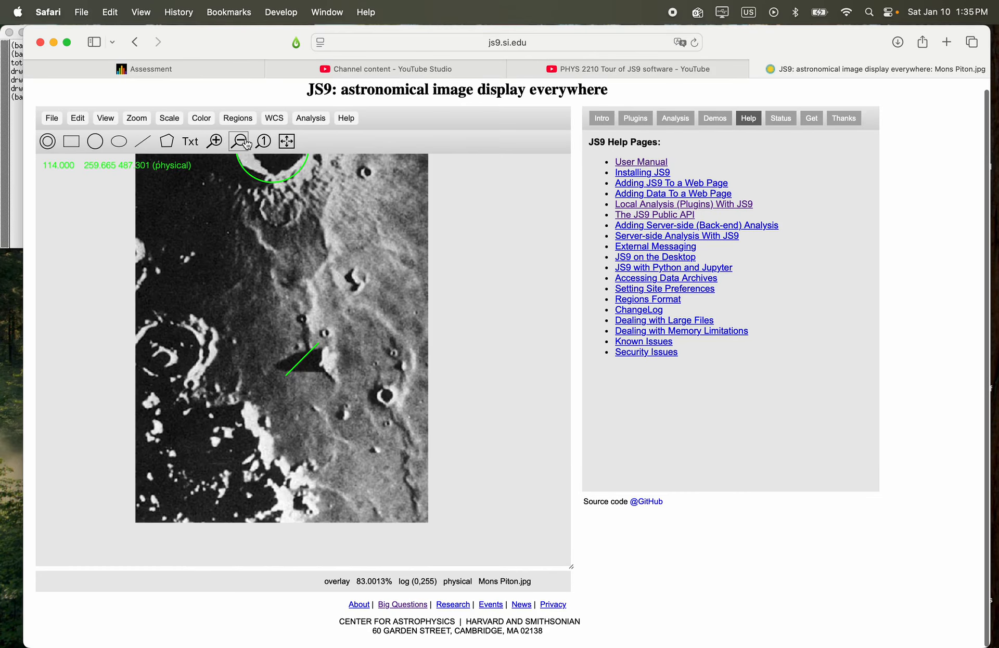
left_click_drag(278, 272, 283, 326)
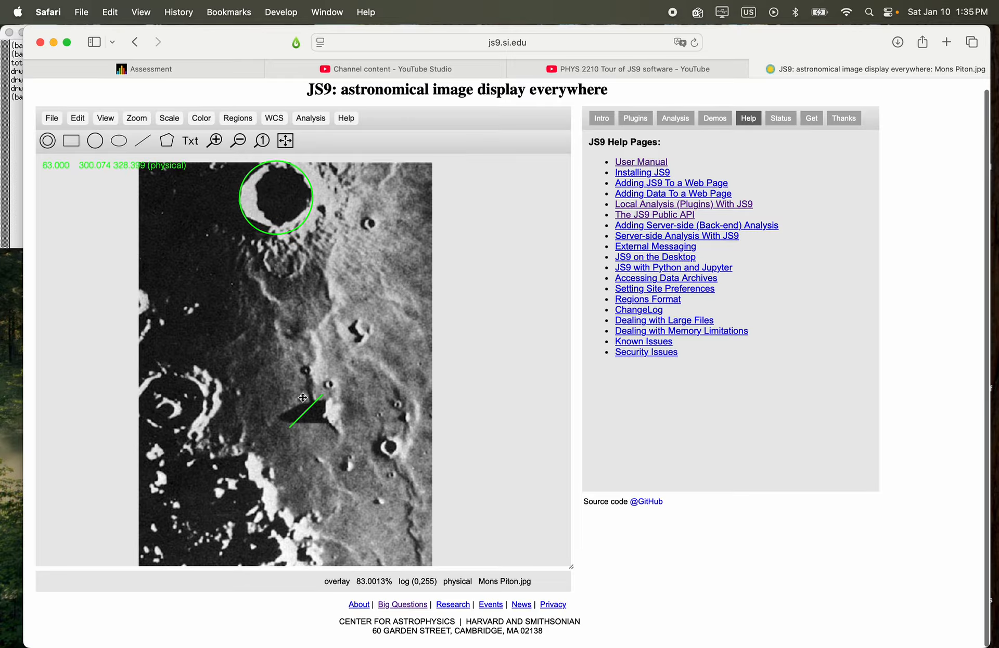
left_click_drag(308, 412, 234, 388)
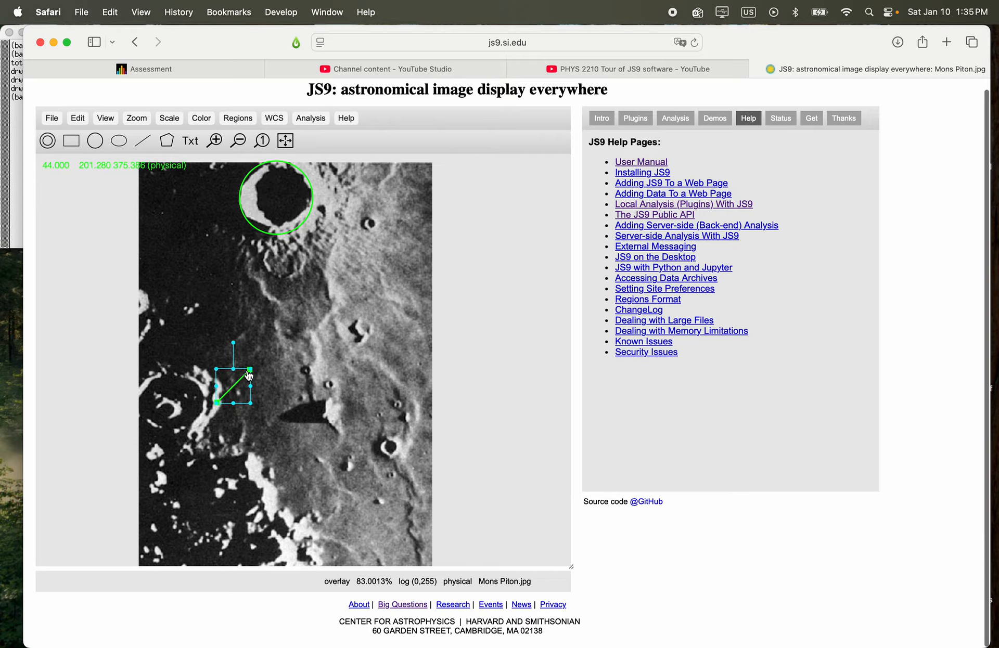
- Stretch the line region nearly vertically from the image's upper edge to its lower edge, shift it over the terminator, and deselect it
left_click_drag(250, 370, 217, 166)
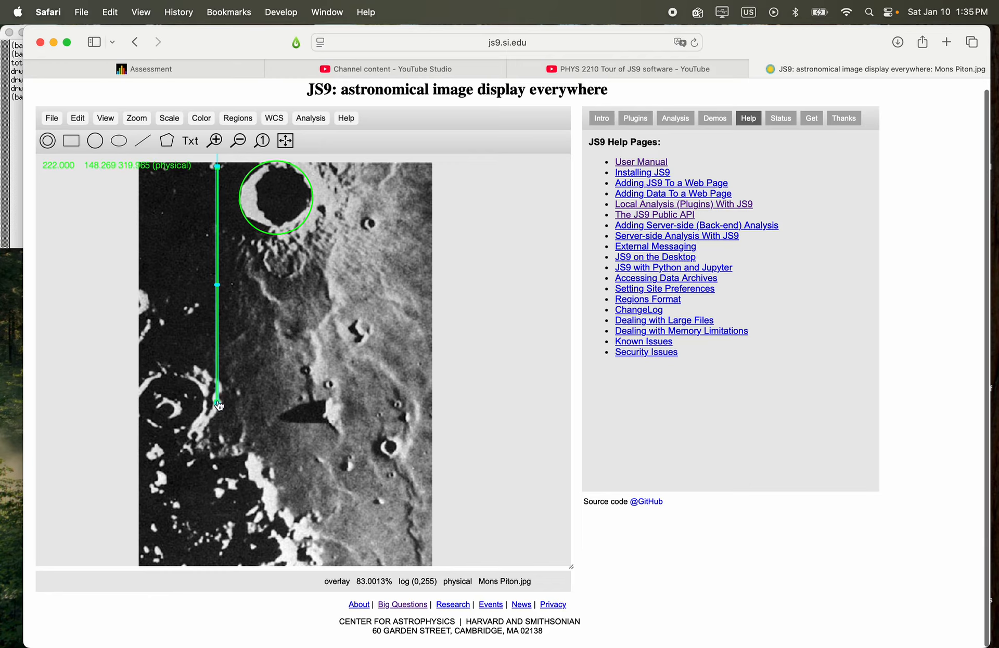
left_click_drag(218, 404, 217, 564)
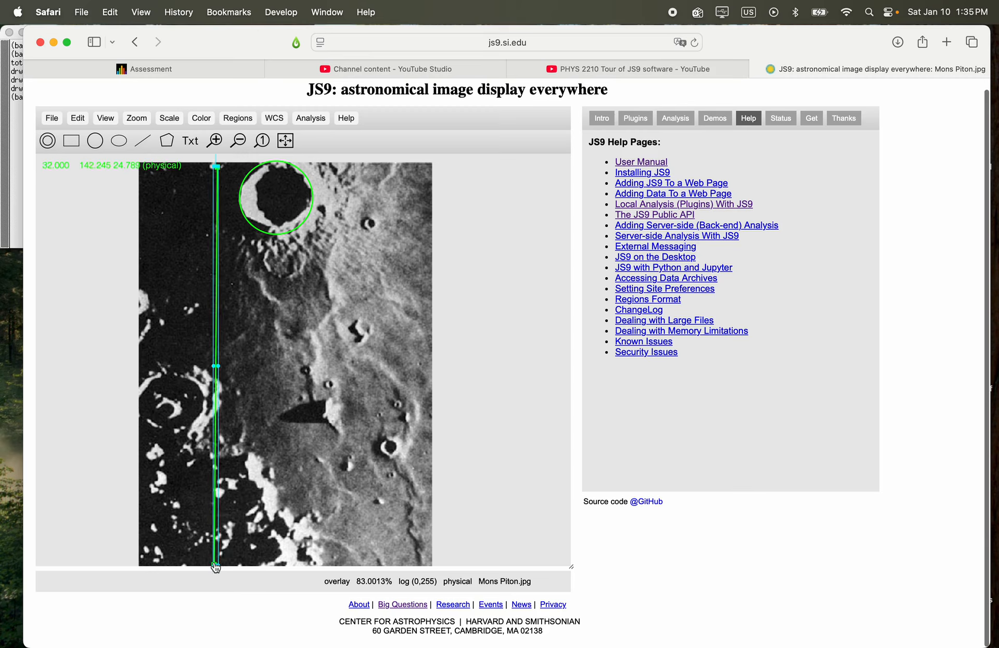
left_click_drag(216, 400, 191, 384)
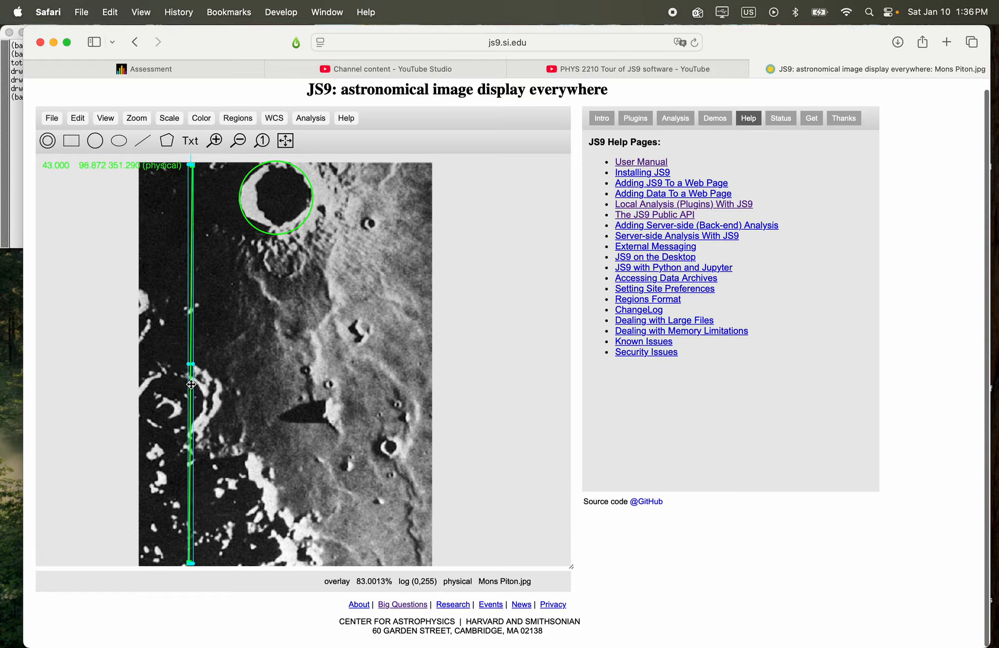
left_click(237, 346)
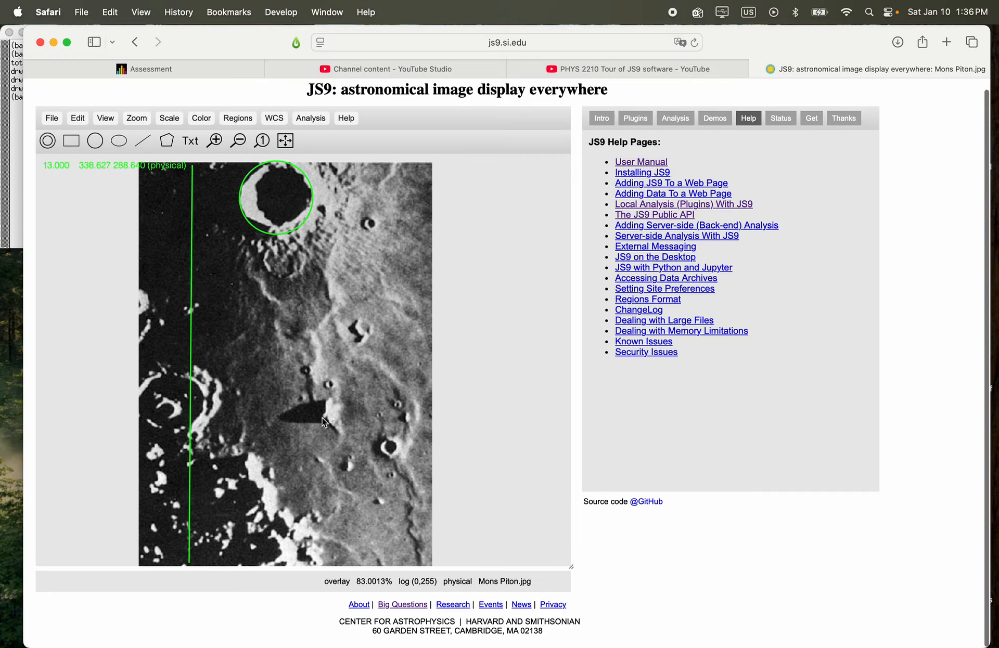
- Add a line region about 238 pixels long, running nearly horizontally from the base of Mons Piton to the terminator line
left_click(143, 140)
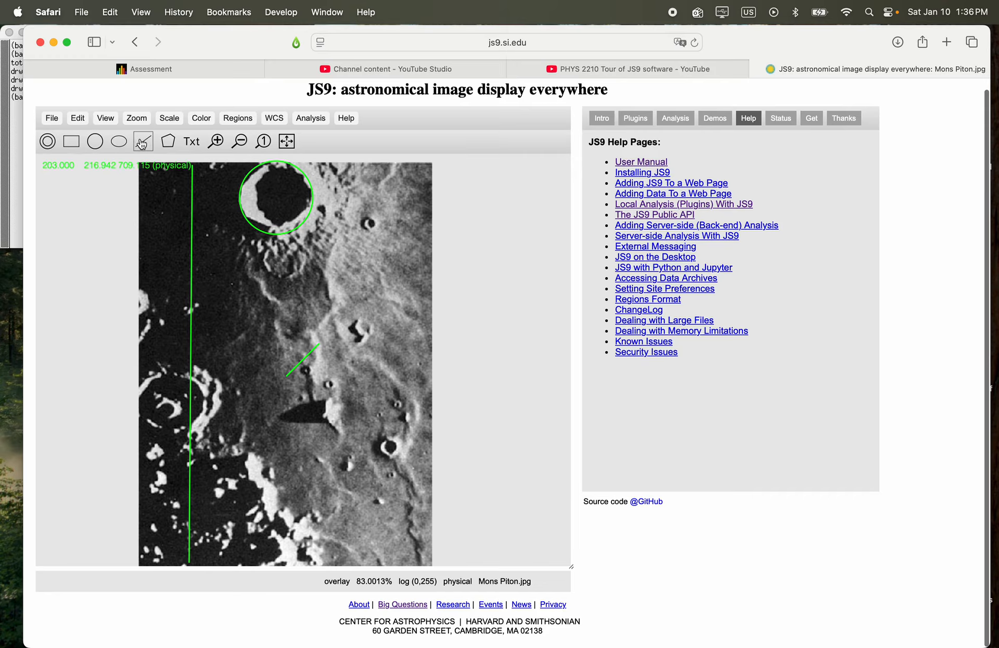
left_click_drag(309, 364, 308, 432)
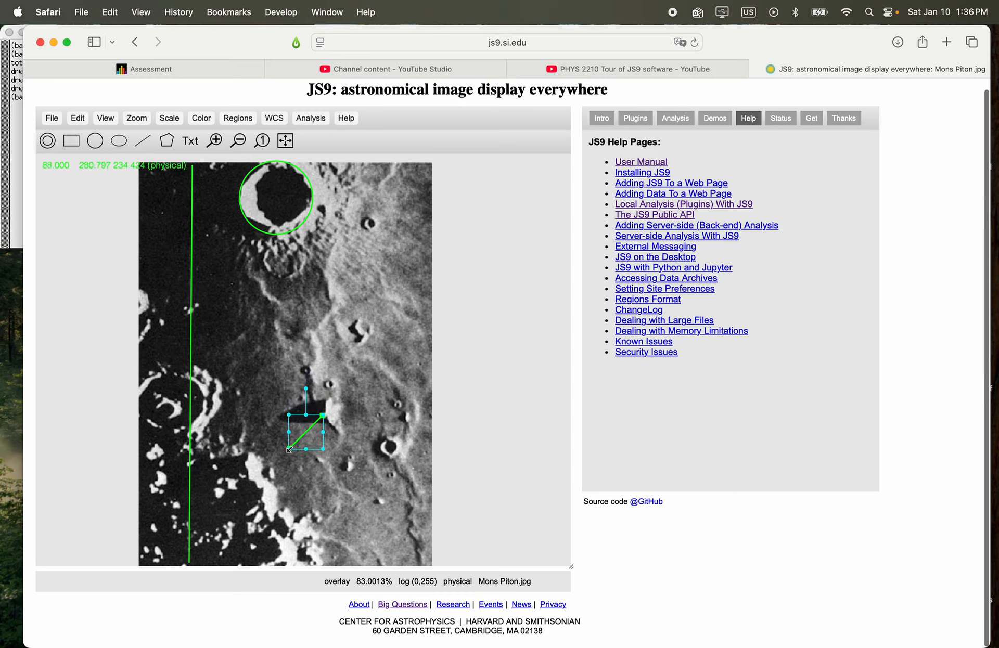
left_click_drag(290, 448, 193, 414)
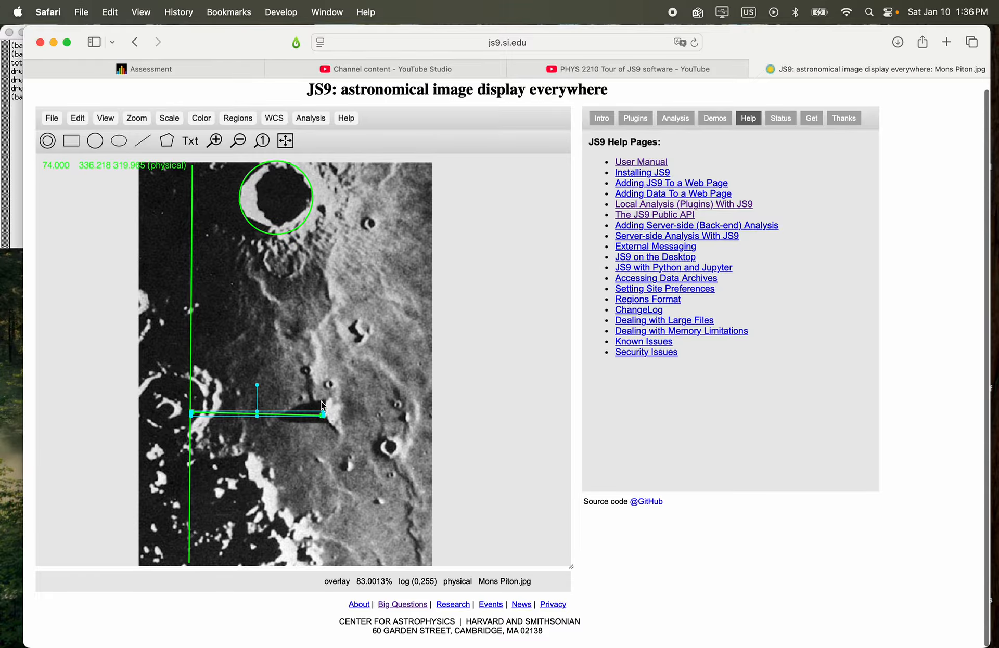
- Check the length of the line between Mons Piton and the terminator in its region properties
double_click(265, 414)
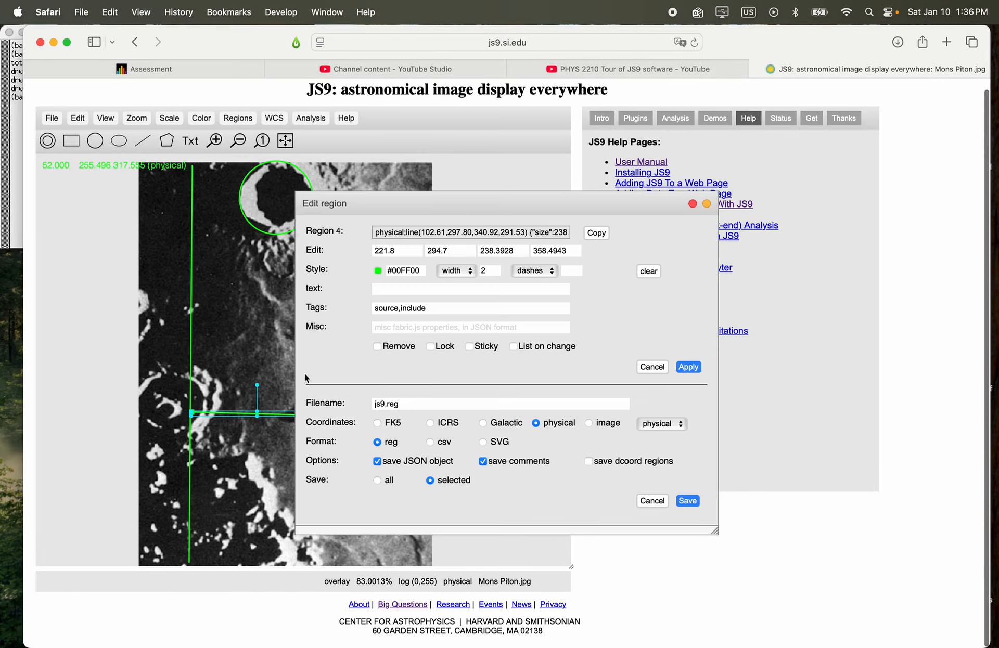
double_click(488, 250)
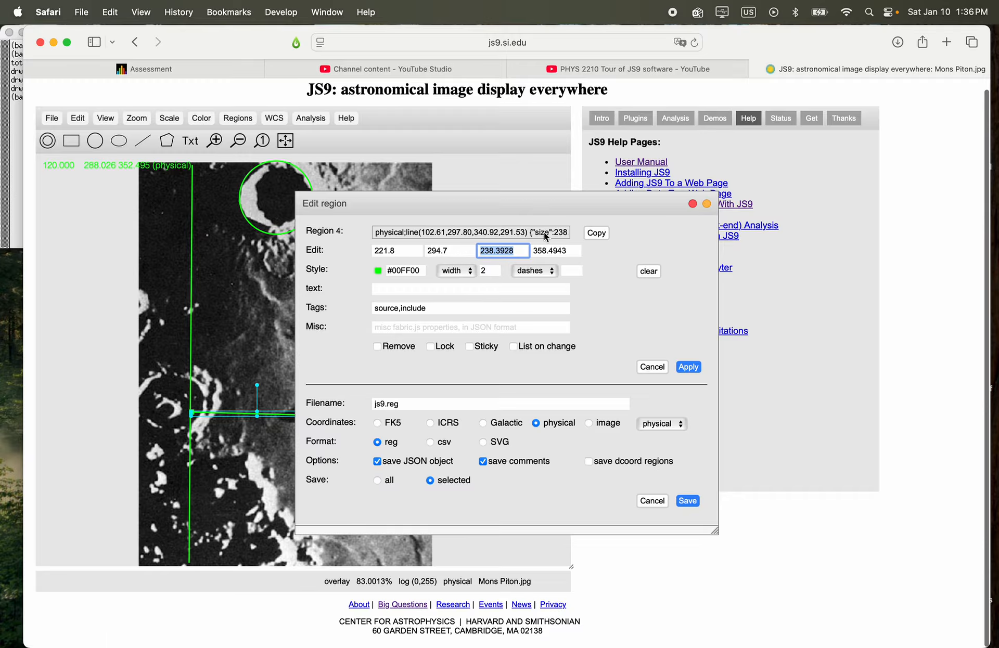
left_click(692, 204)
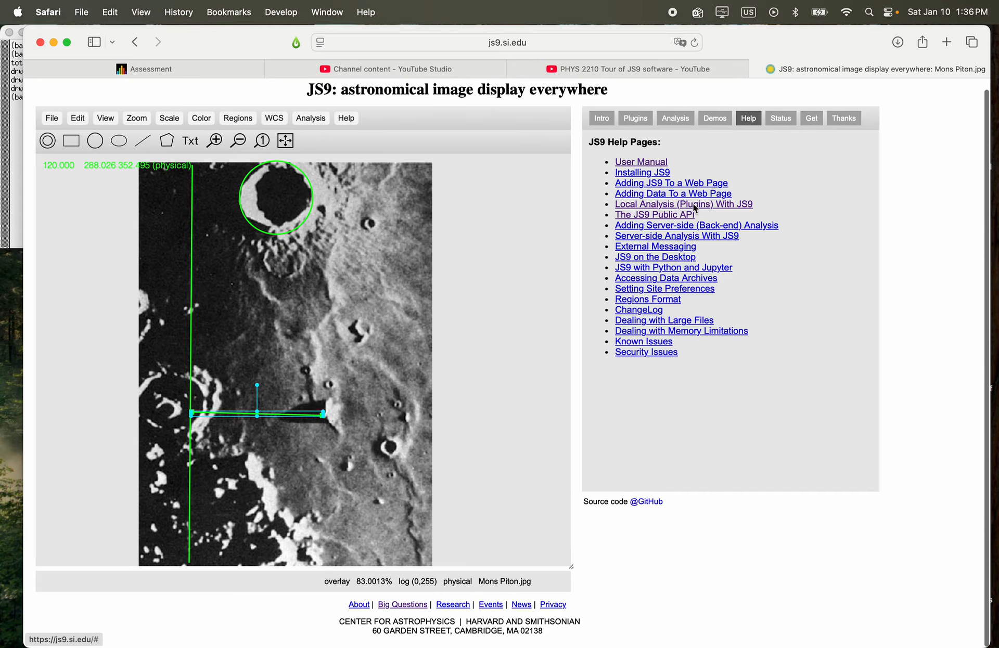
- Shift the terminator line closer to Mons Piton, onto the ringed crater's near rim, and shorten the distance line to end on it
left_click(191, 317)
left_click_drag(191, 317, 216, 320)
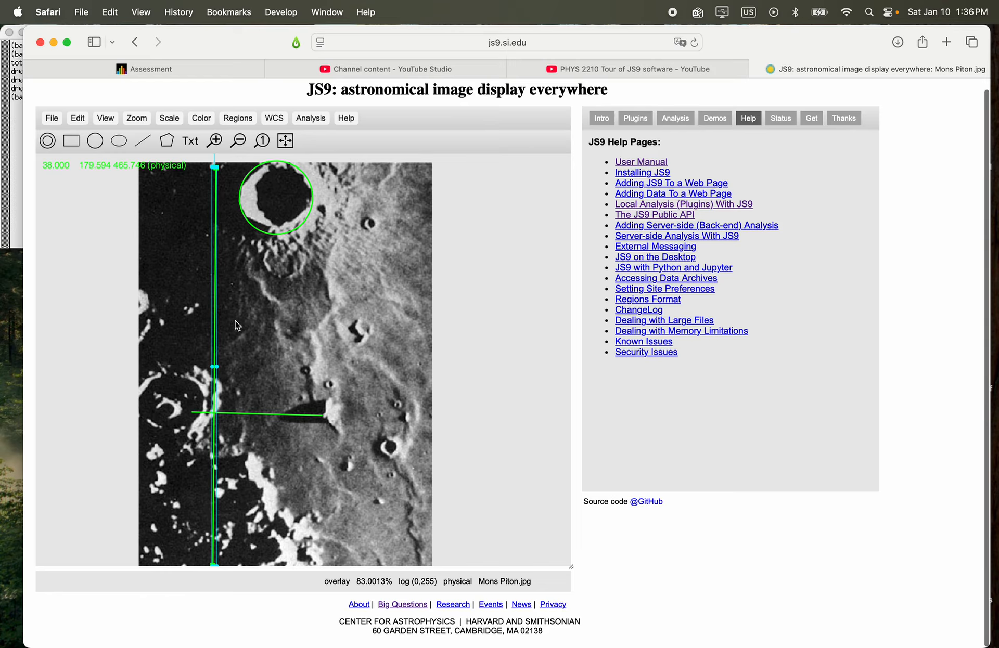
left_click(263, 416)
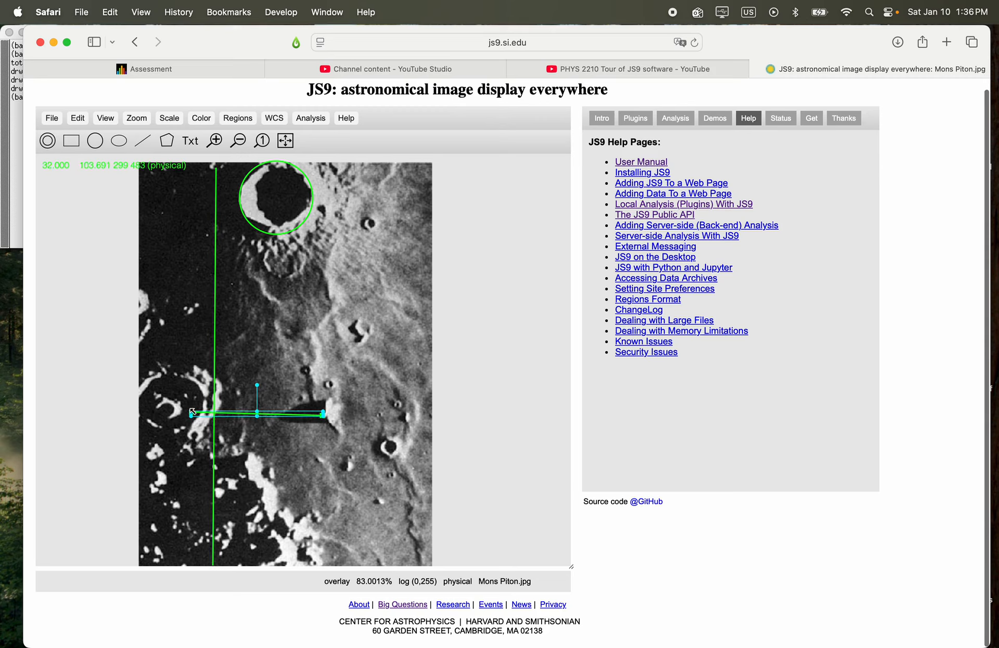
left_click_drag(193, 412, 217, 416)
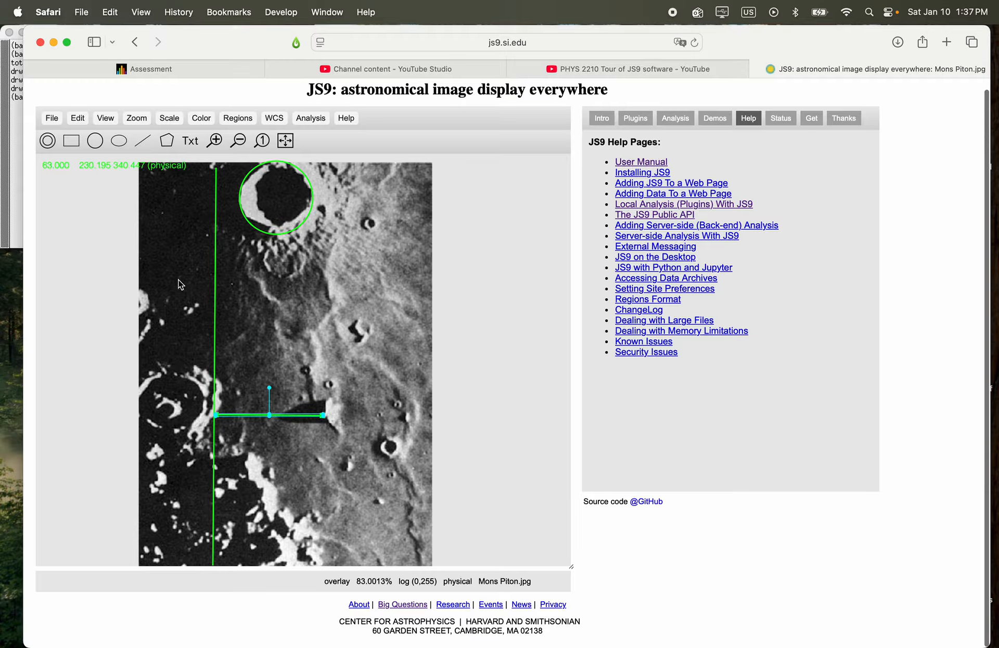
- Display Mons Pico.jpg and add a slanted line region along the terminator, from the image's upper edge to near its lower edge
left_click(51, 118)
left_click(72, 167)
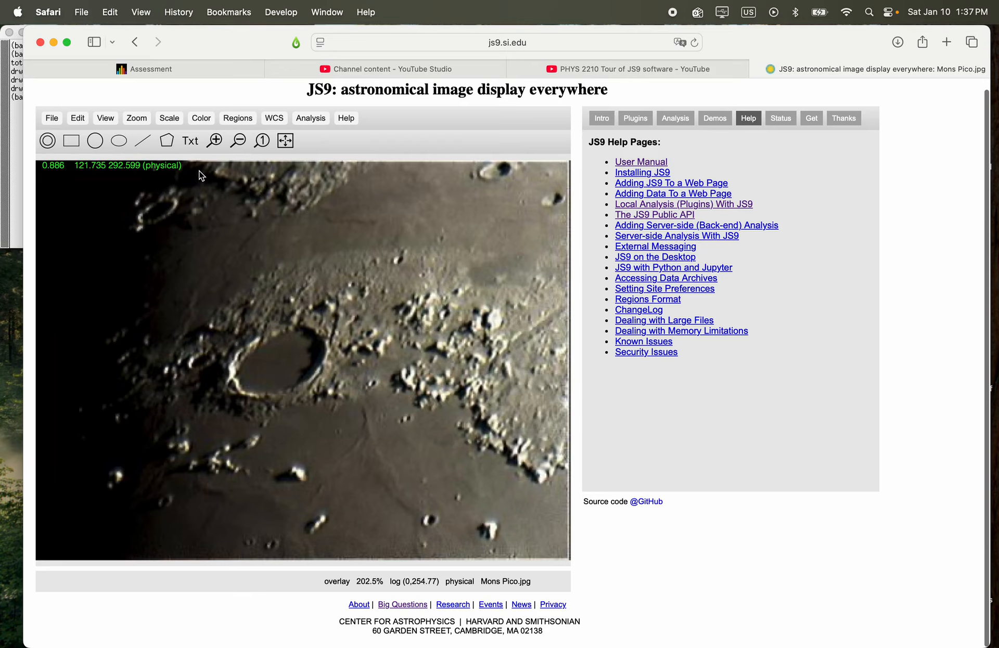
left_click(142, 141)
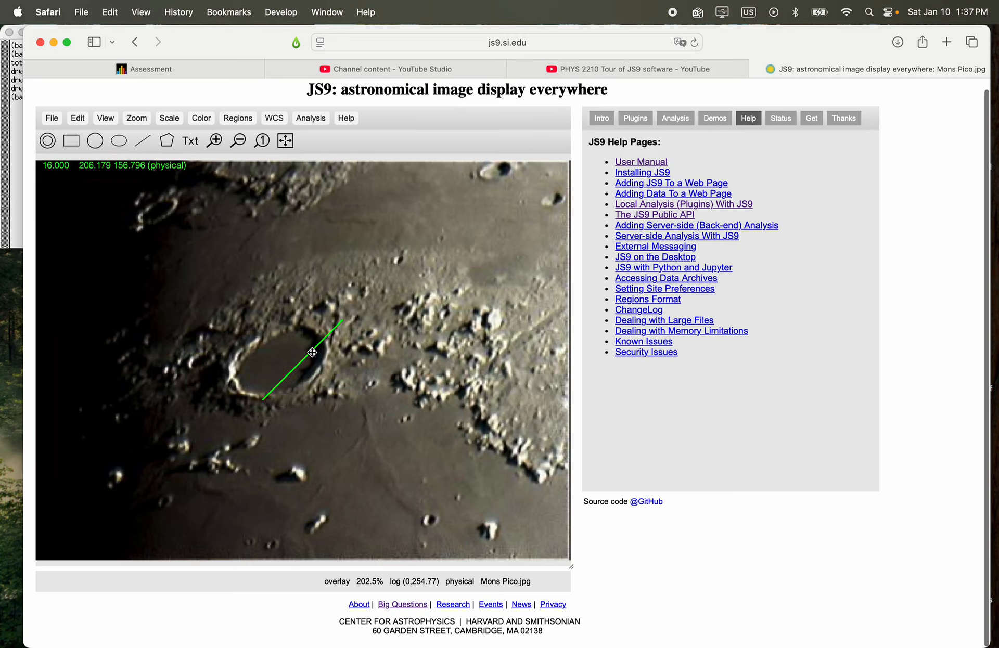
left_click_drag(312, 345, 159, 198)
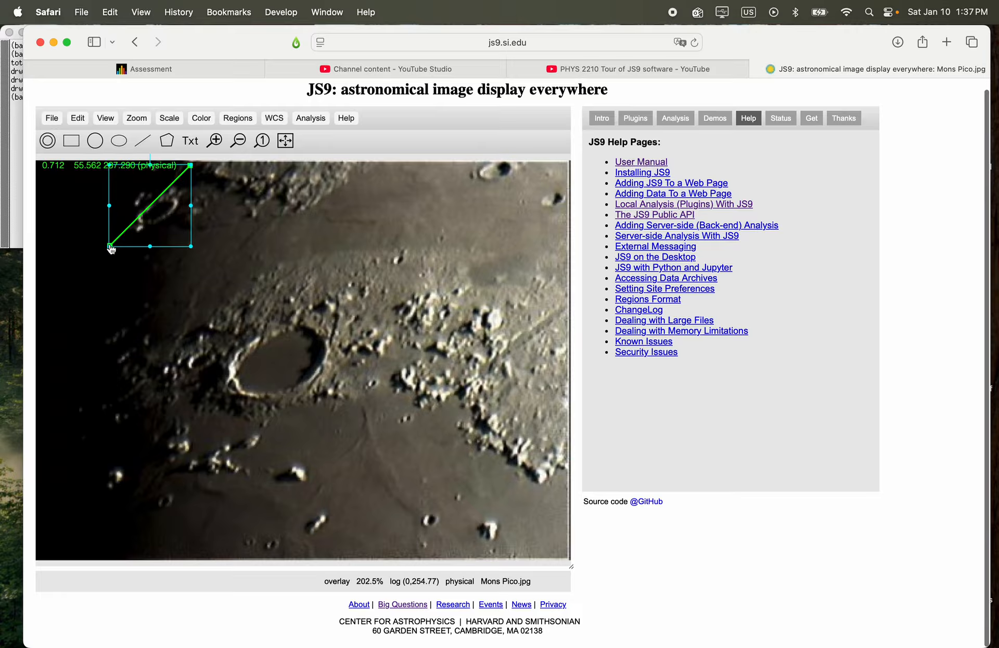
left_click_drag(110, 246, 108, 524)
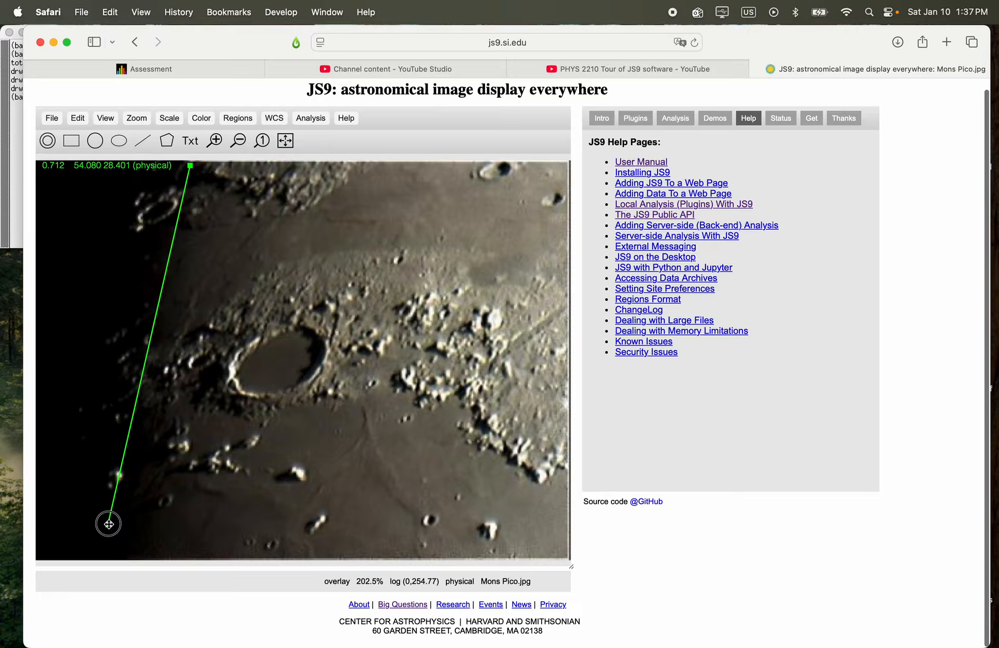
left_click_drag(108, 524, 108, 524)
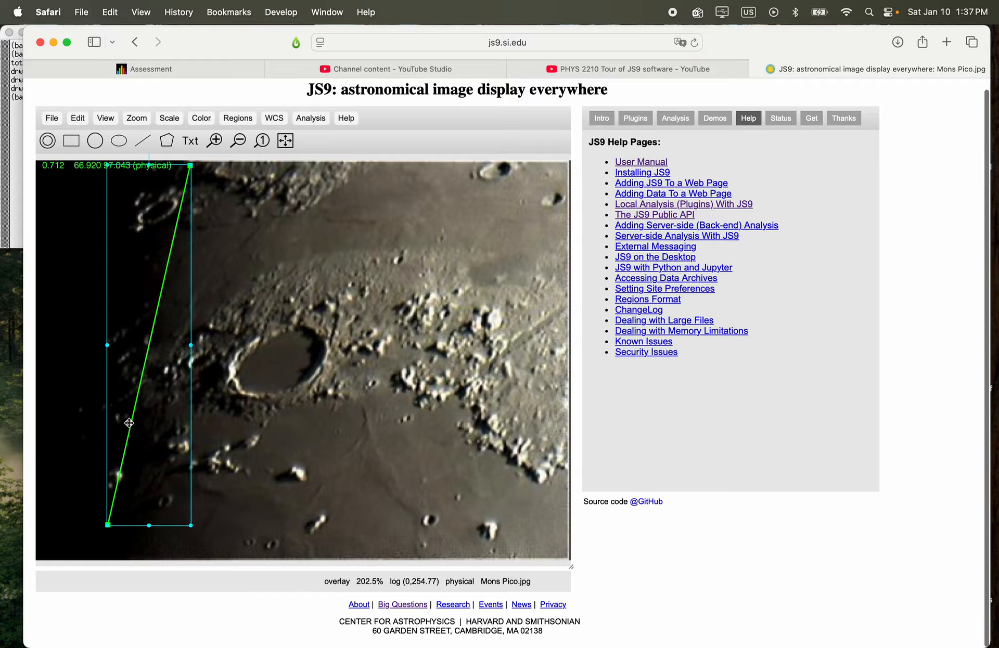
left_click(300, 479)
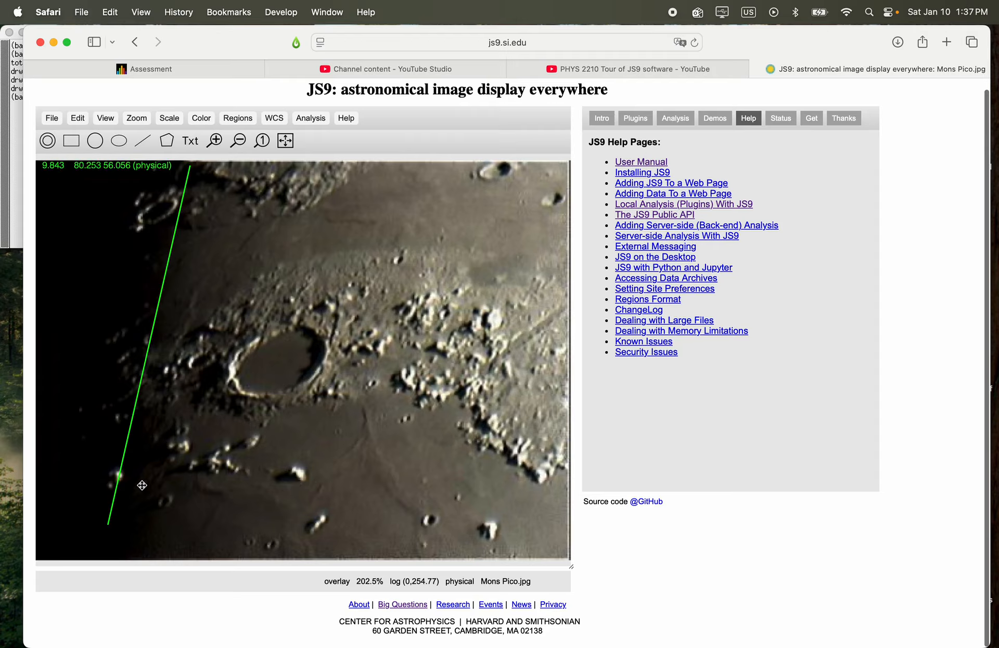
- Shorten the terminator line to the lower half of the Mons Pico image and move it into the dark edge beside the mountains
left_click(115, 490)
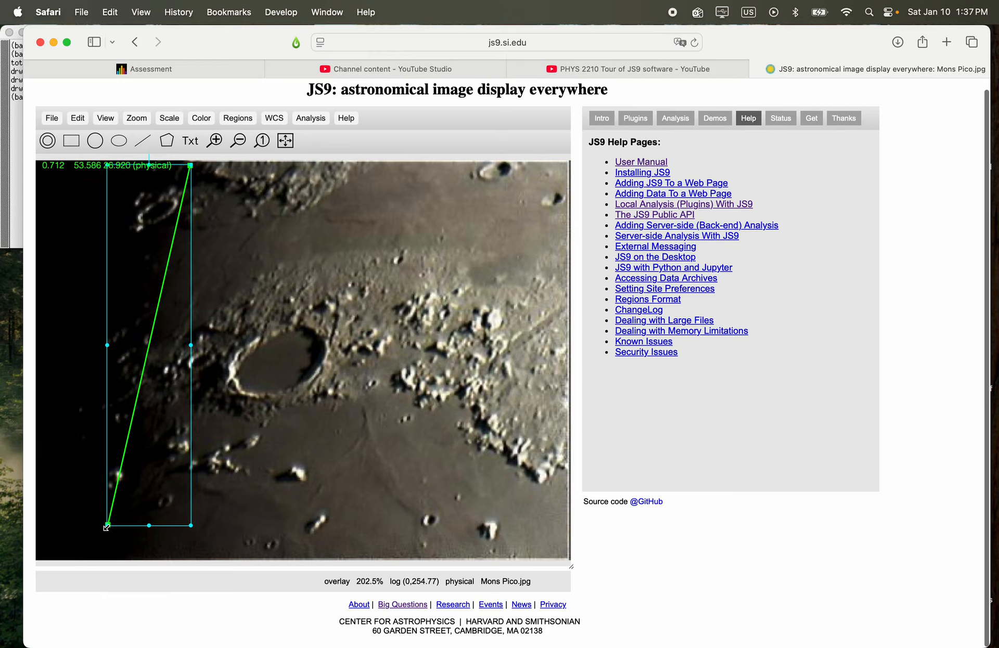
left_click_drag(110, 526, 152, 551)
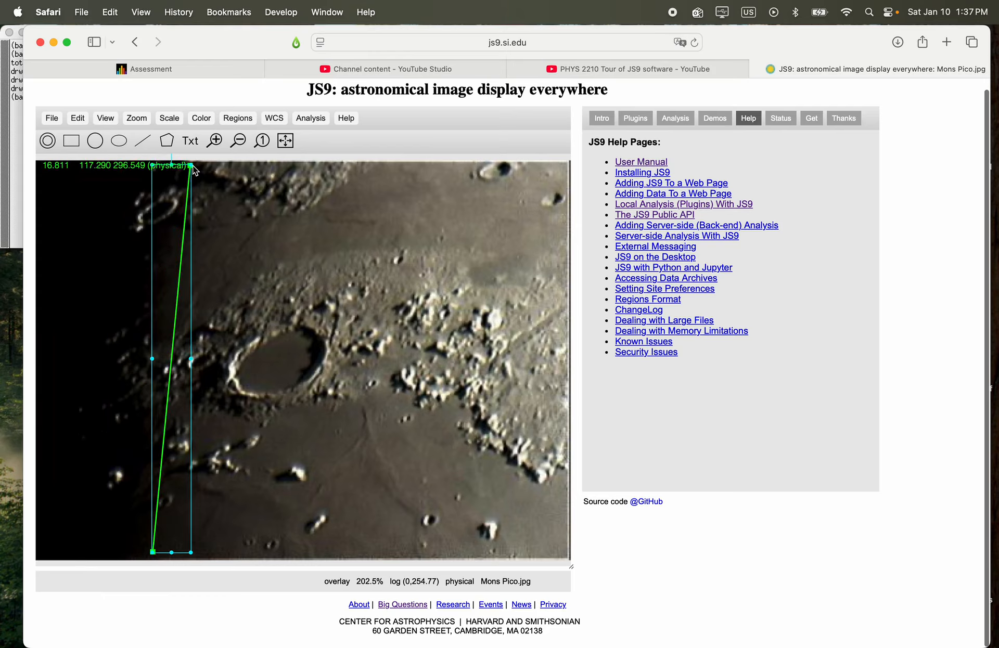
left_click_drag(190, 167, 167, 369)
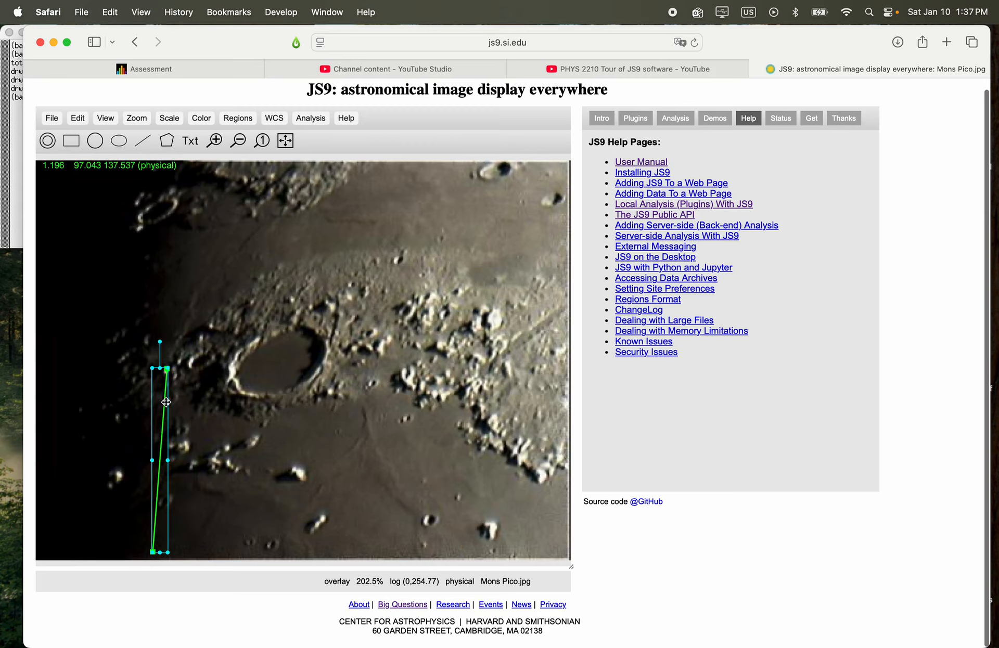
left_click_drag(160, 460, 119, 457)
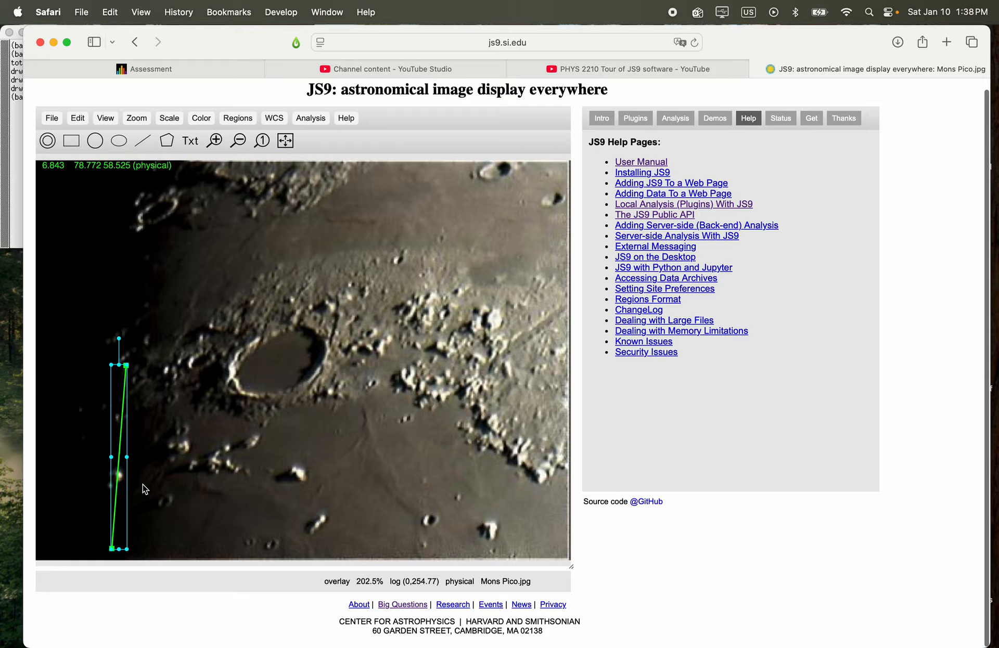
- Swing the short terminator line's lower end towards Mons Pico until it tilts slightly past vertical, and deselect the line
left_click_drag(112, 548, 126, 545)
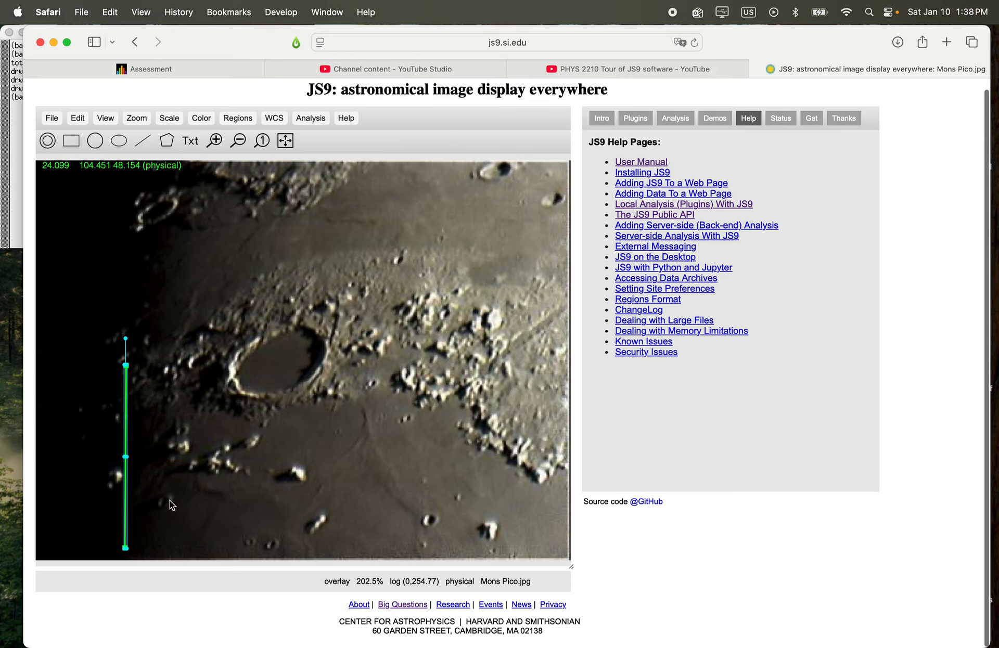
left_click_drag(126, 550, 133, 544)
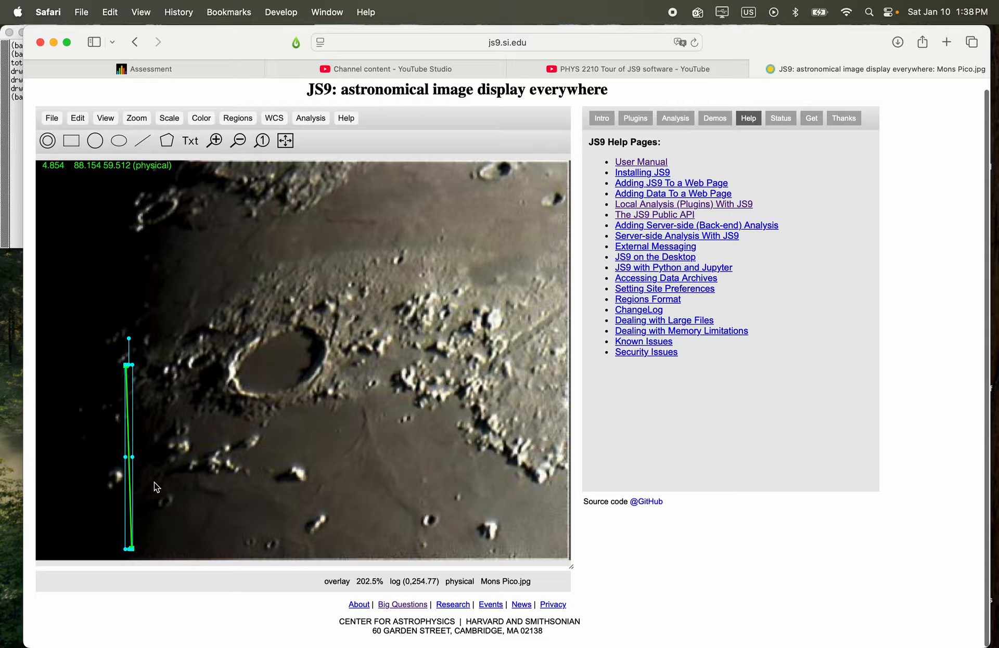
left_click(177, 484)
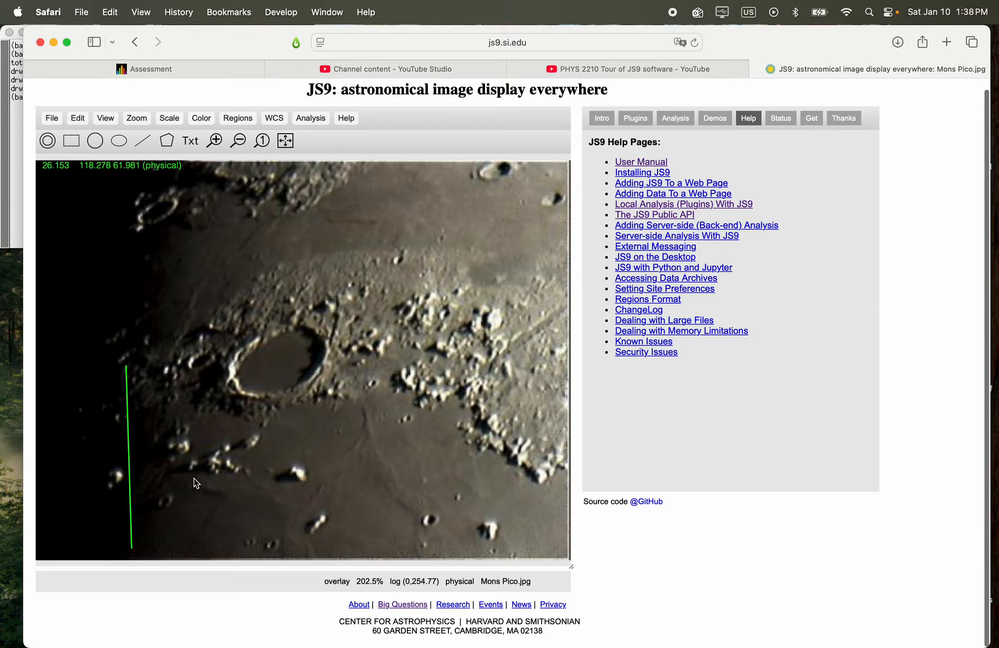